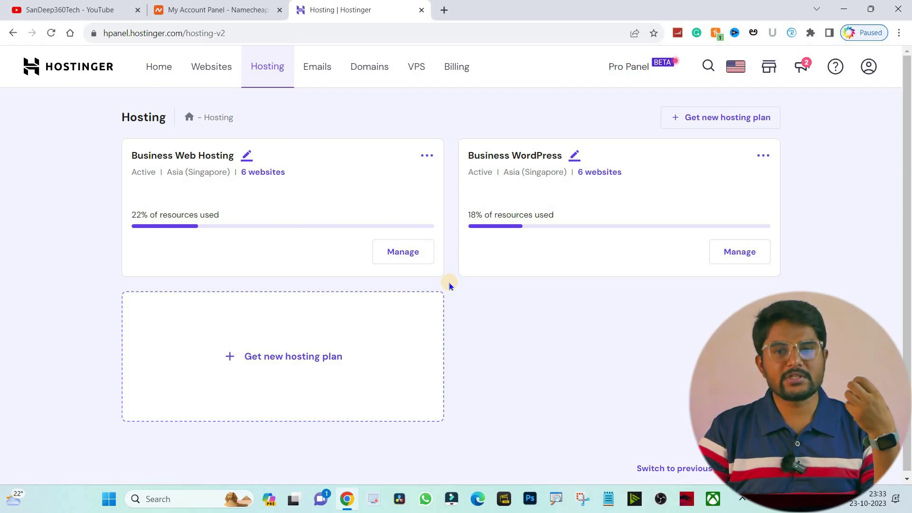
# Open the list of websites and go to the option for creating or migrating a website.
pyautogui.click(203, 80)
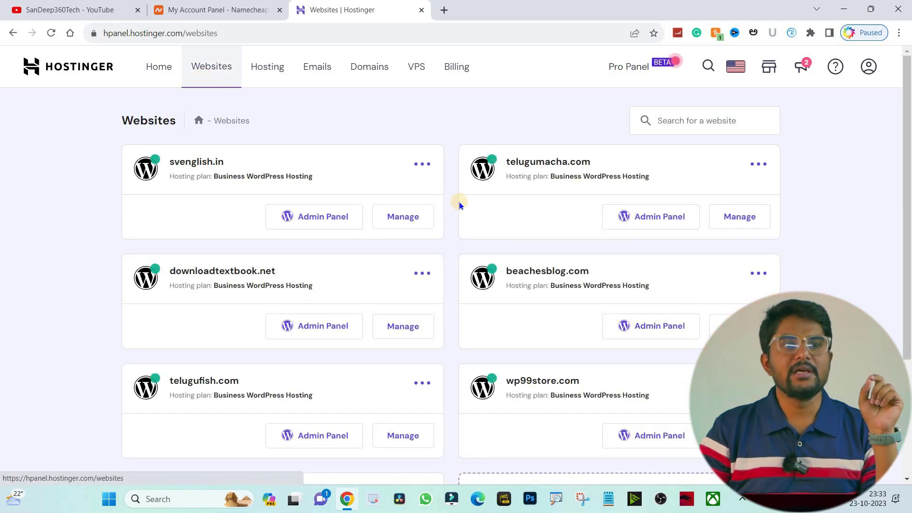
pyautogui.scroll(-3, 560, 177)
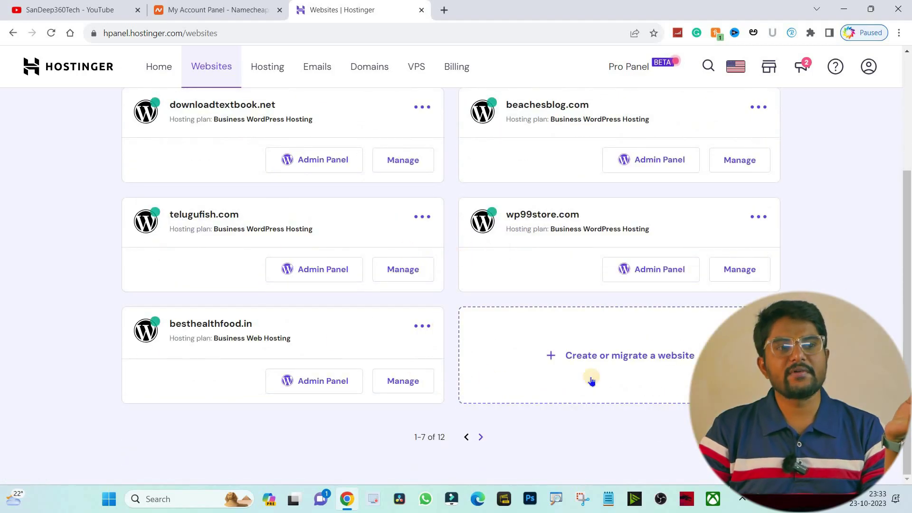
pyautogui.click(637, 355)
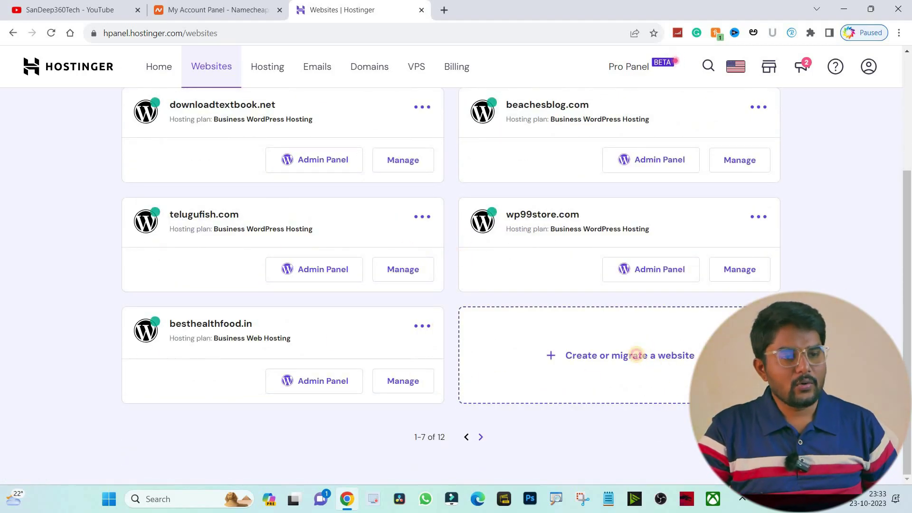
pyautogui.hotkey('ctrl', '1')
pyautogui.moveTo(589, 325)
pyautogui.mouseDown()
pyautogui.moveTo(420, 332)
pyautogui.moveTo(690, 409)
pyautogui.mouseUp()
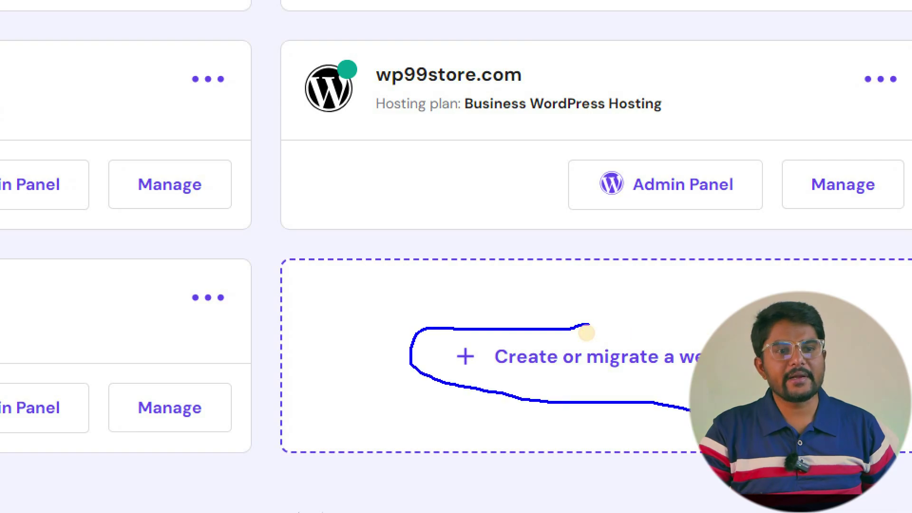
pyautogui.press('Escape')
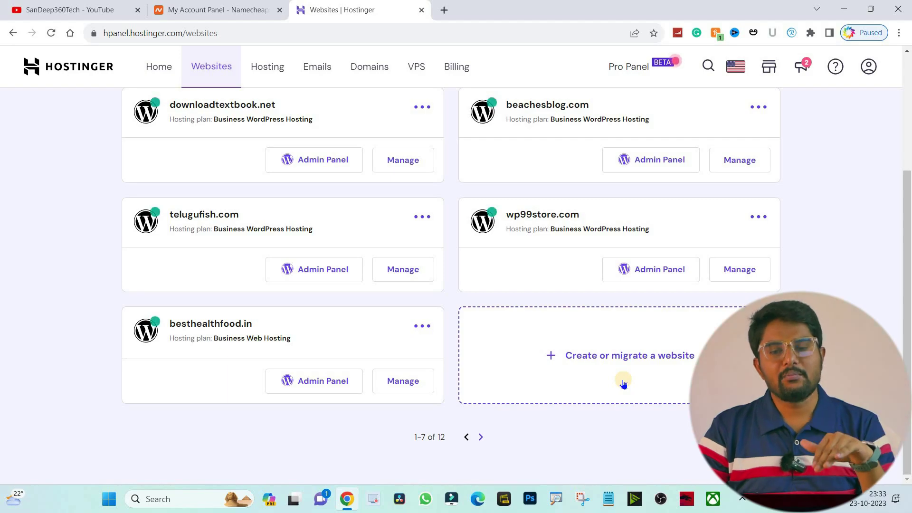
# Start creating or migrating a website and open the choice of hosting plans.
pyautogui.click(590, 364)
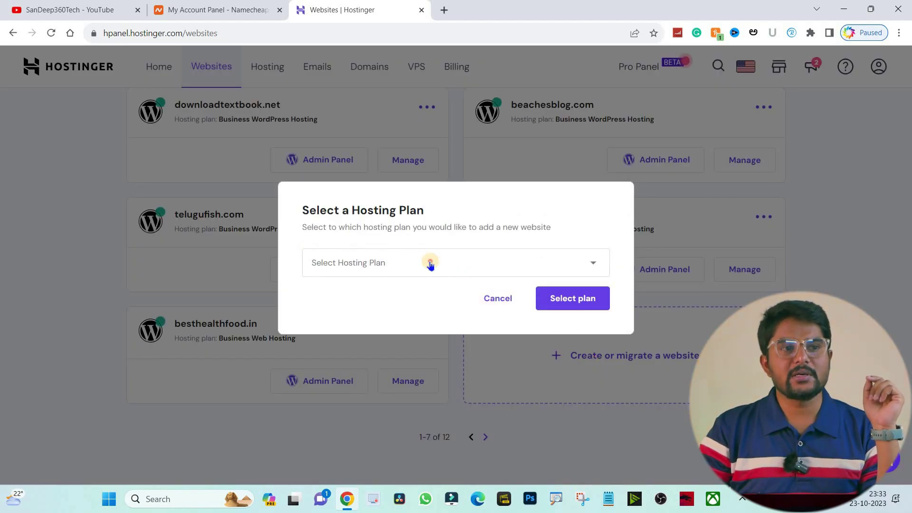
pyautogui.click(431, 266)
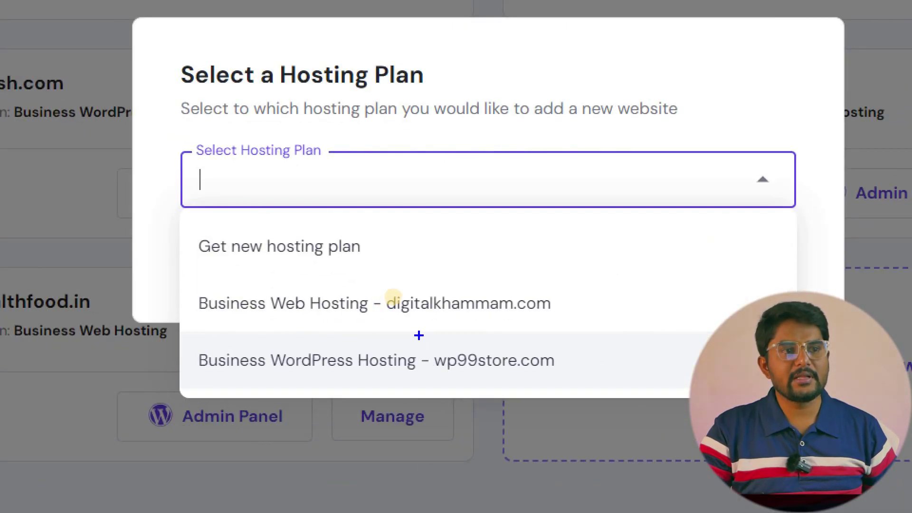
pyautogui.moveTo(362, 247); pyautogui.dragTo(446, 205)
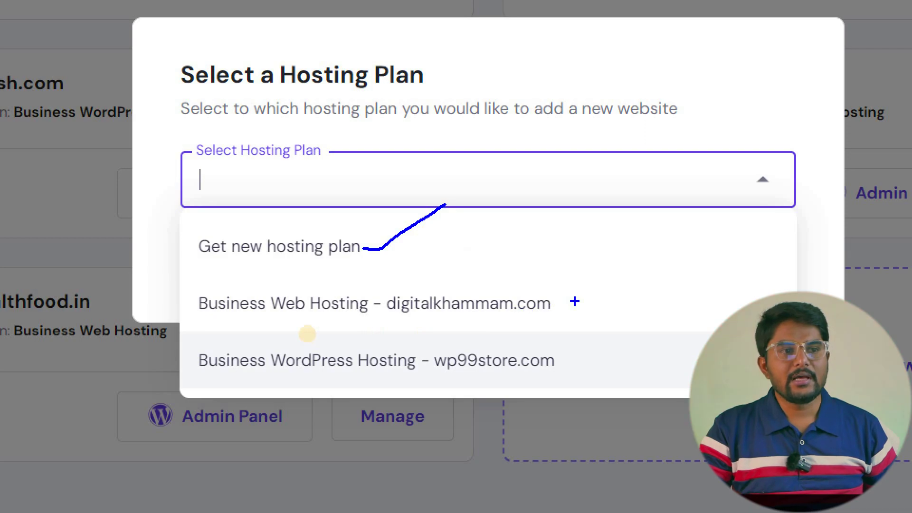
pyautogui.moveTo(195, 317); pyautogui.dragTo(327, 278)
pyautogui.moveTo(605, 374); pyautogui.dragTo(673, 311)
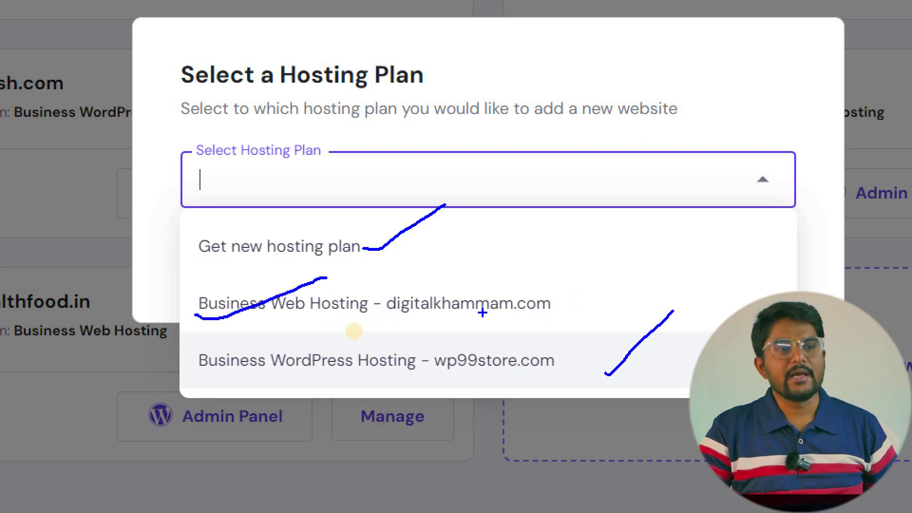
pyautogui.moveTo(393, 284)
pyautogui.mouseDown()
pyautogui.moveTo(385, 313)
pyautogui.moveTo(409, 326)
pyautogui.moveTo(562, 314)
pyautogui.moveTo(420, 301)
pyautogui.mouseUp()
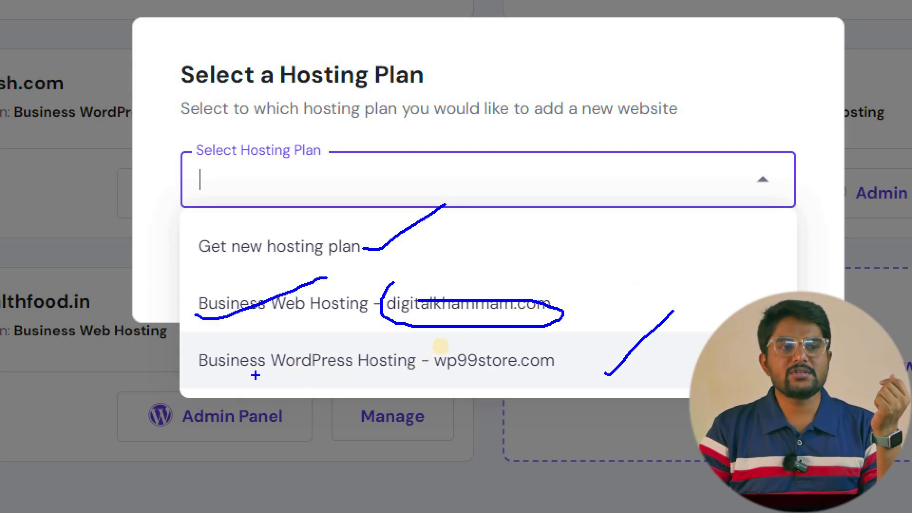
pyautogui.moveTo(453, 343)
pyautogui.mouseDown()
pyautogui.moveTo(423, 363)
pyautogui.moveTo(537, 381)
pyautogui.moveTo(551, 341)
pyautogui.moveTo(451, 344)
pyautogui.mouseUp()
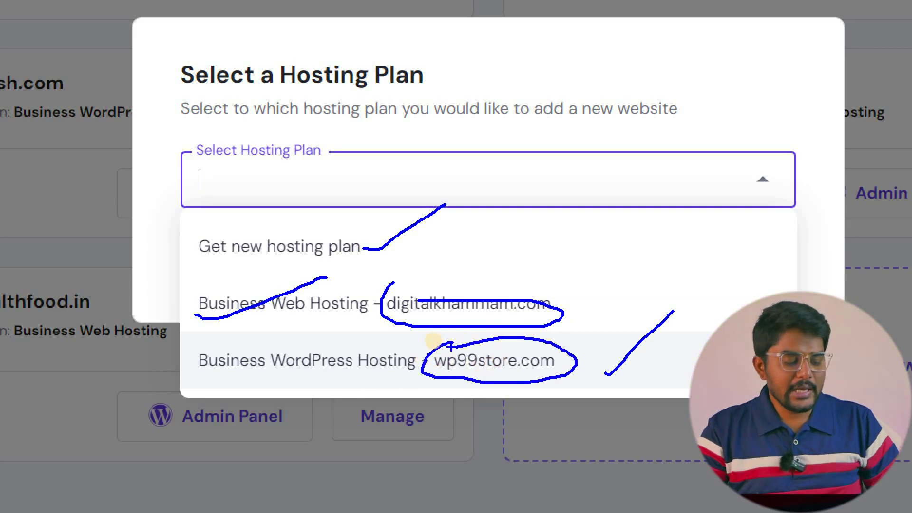
pyautogui.press('Escape')
# Select the Business WordPress Hosting - wp99store.com plan for the new website and confirm it.
pyautogui.click(445, 258)
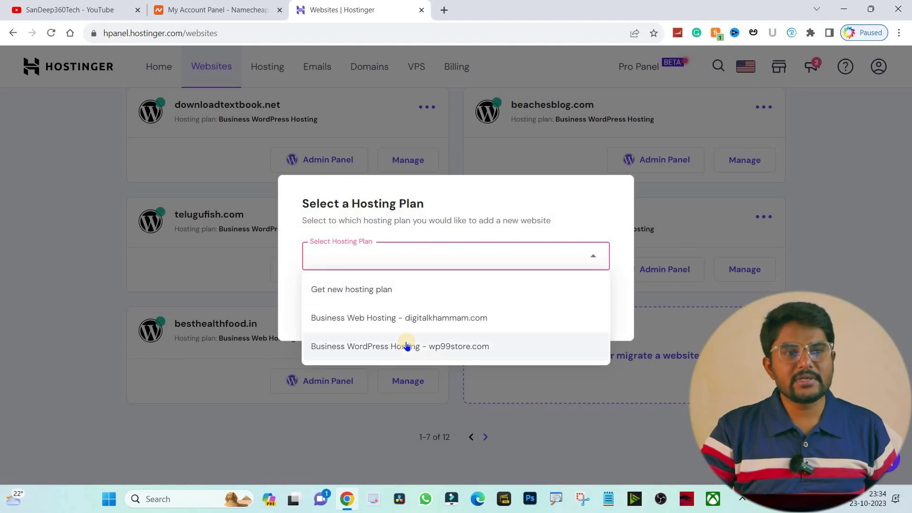
pyautogui.click(488, 341)
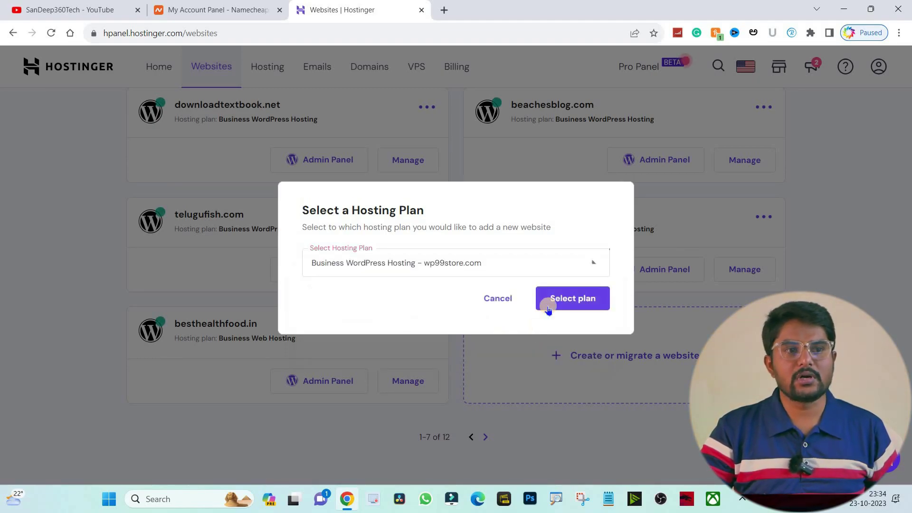
pyautogui.click(554, 305)
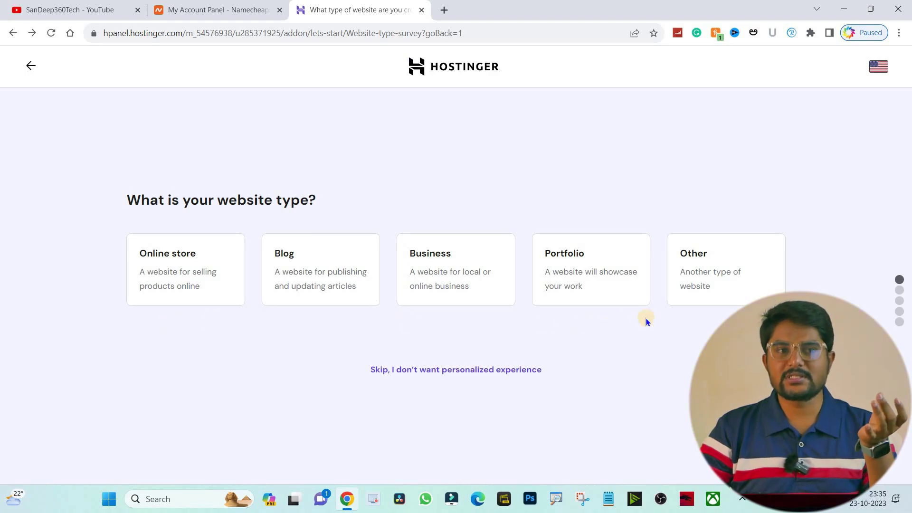
# Skip the personalized website-type survey and set up a new website on the WordPress with AI platform.
pyautogui.click(435, 373)
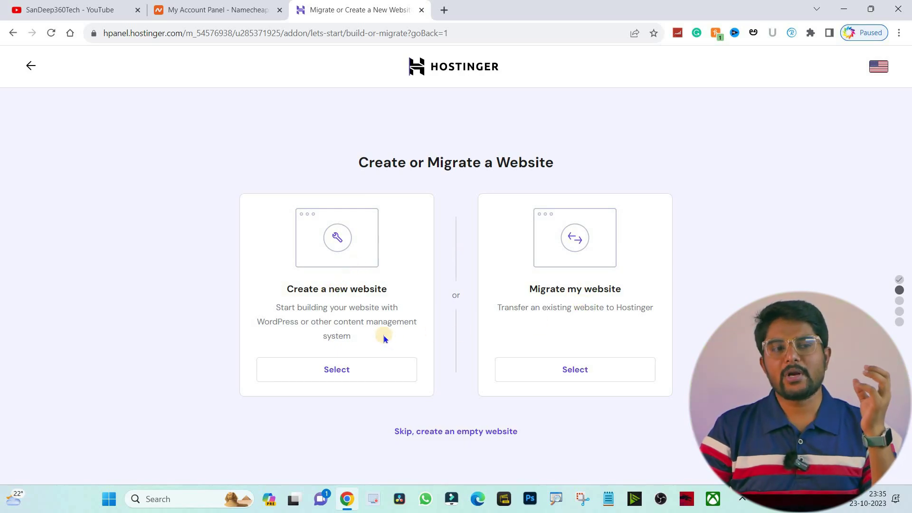
pyautogui.click(335, 371)
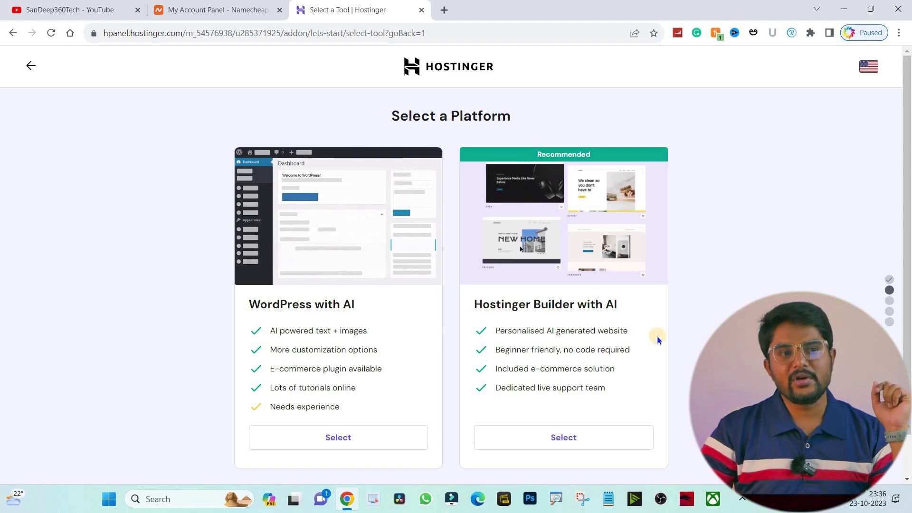
pyautogui.click(357, 441)
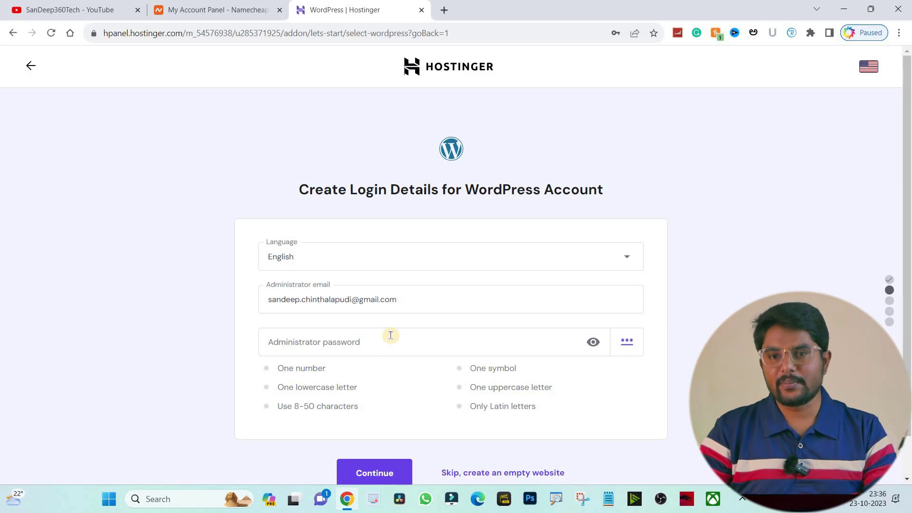
# Enter the administrator password in the WordPress login details and continue to the plugin selection.
pyautogui.scroll(-1, 395, 341)
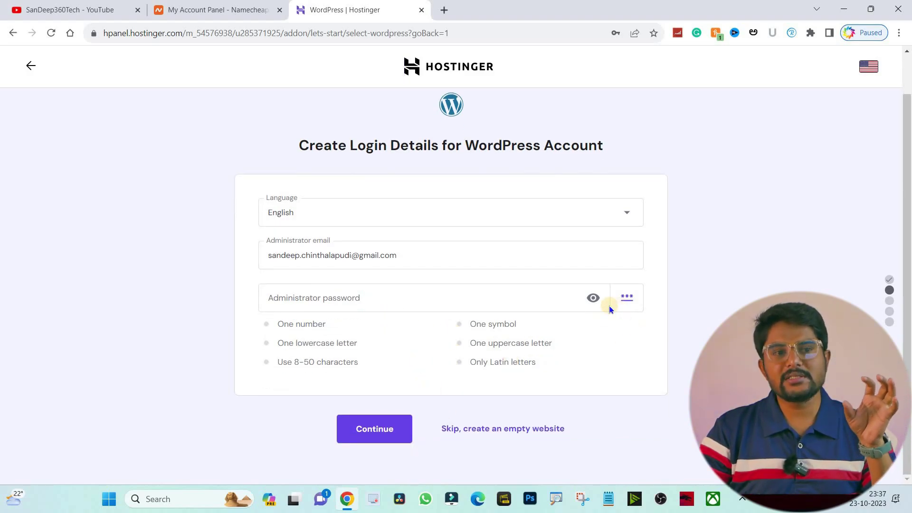
pyautogui.click(380, 211)
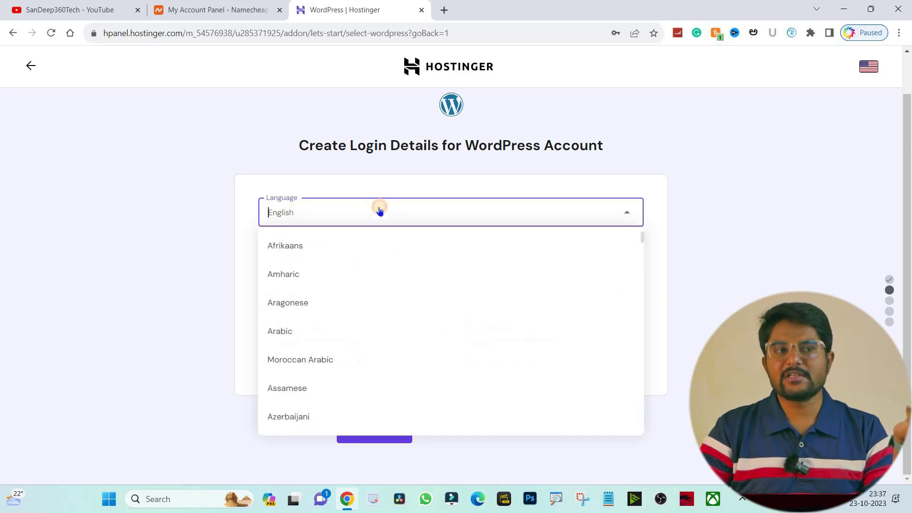
pyautogui.click(187, 241)
pyautogui.click(431, 257)
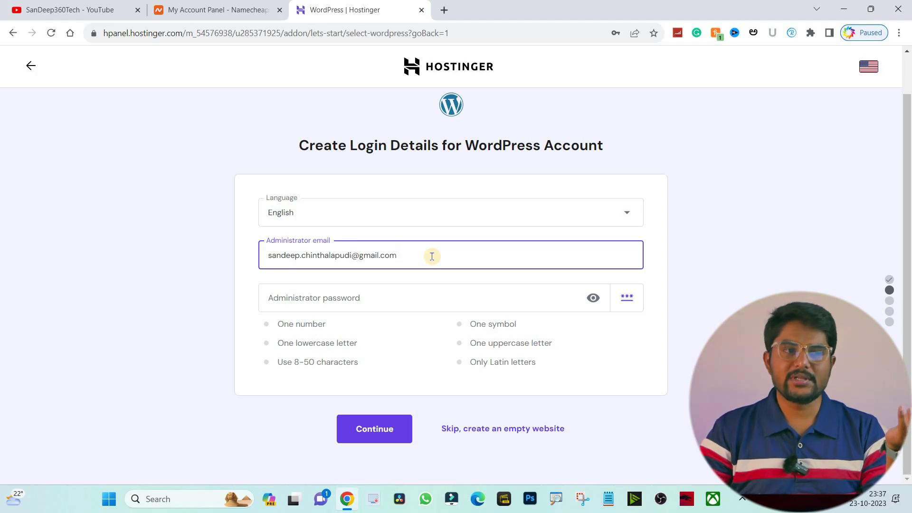
pyautogui.click(378, 295)
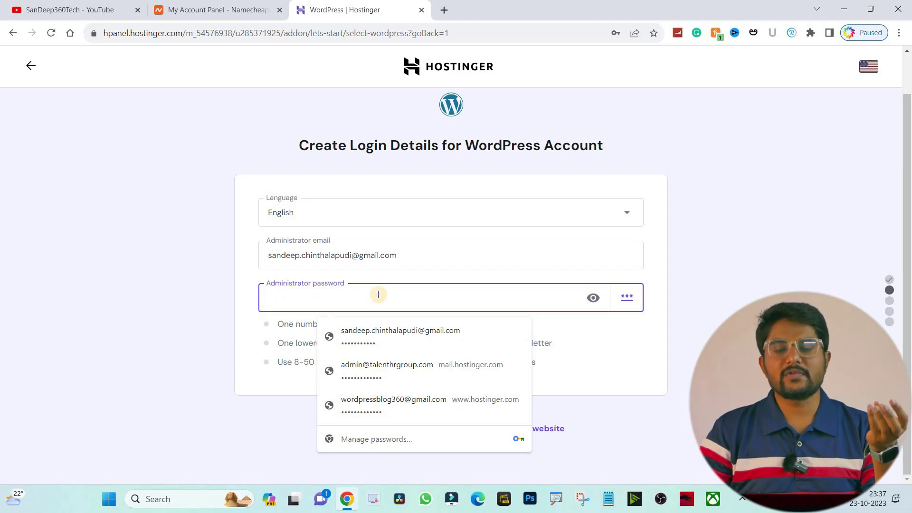
pyautogui.click(111, 312)
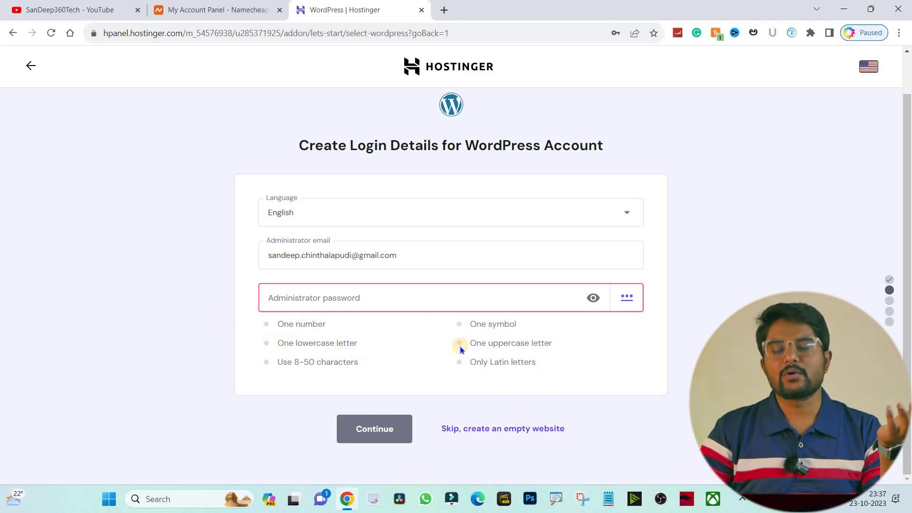
pyautogui.click(360, 305)
pyautogui.hotkey('ctrl', 'v')
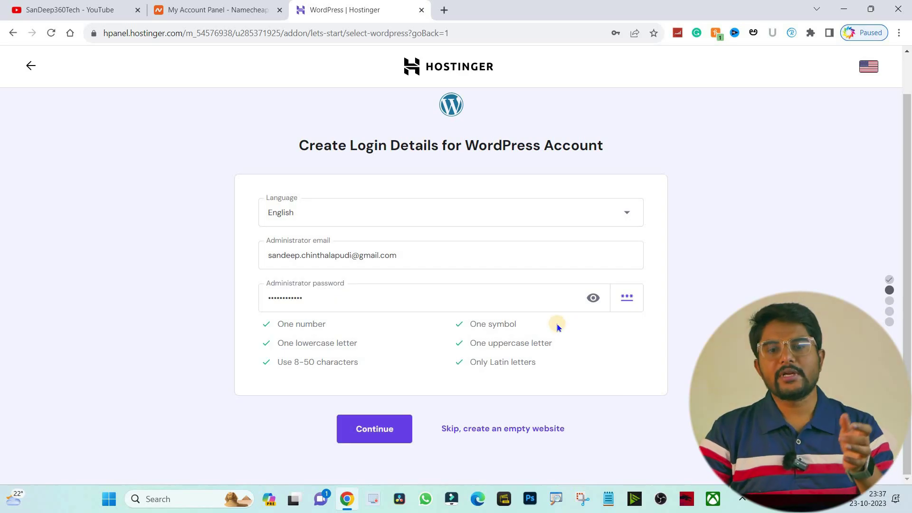
pyautogui.click(374, 430)
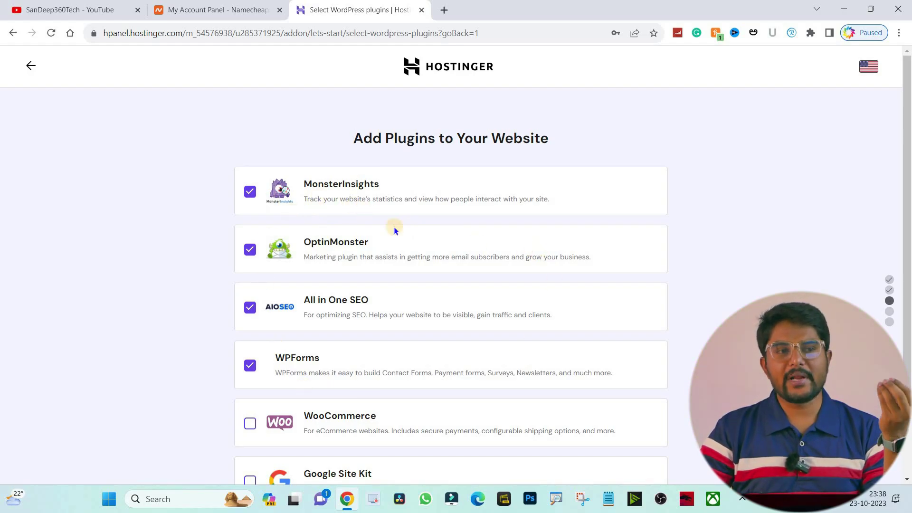
# Deselect the MonsterInsights, OptinMonster and All in One SEO plugins, add Google Site Kit, and continue.
pyautogui.click(249, 192)
pyautogui.click(250, 250)
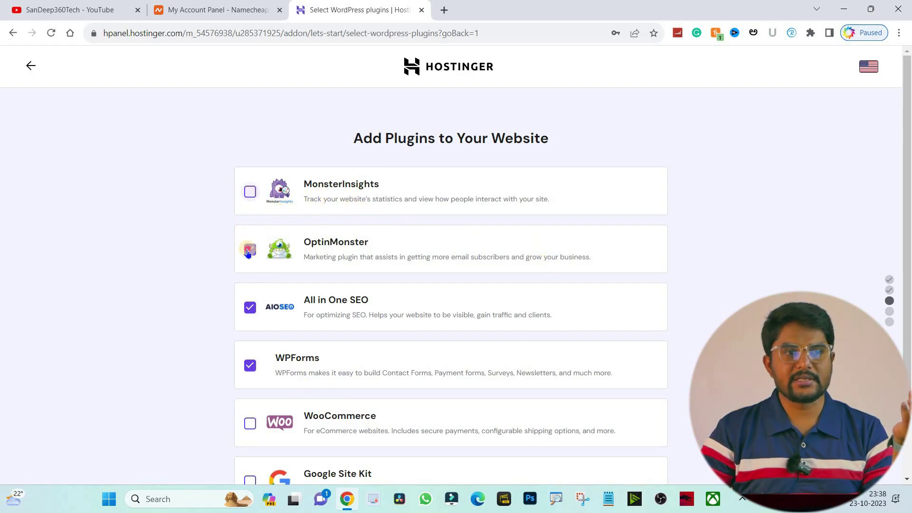
pyautogui.click(250, 309)
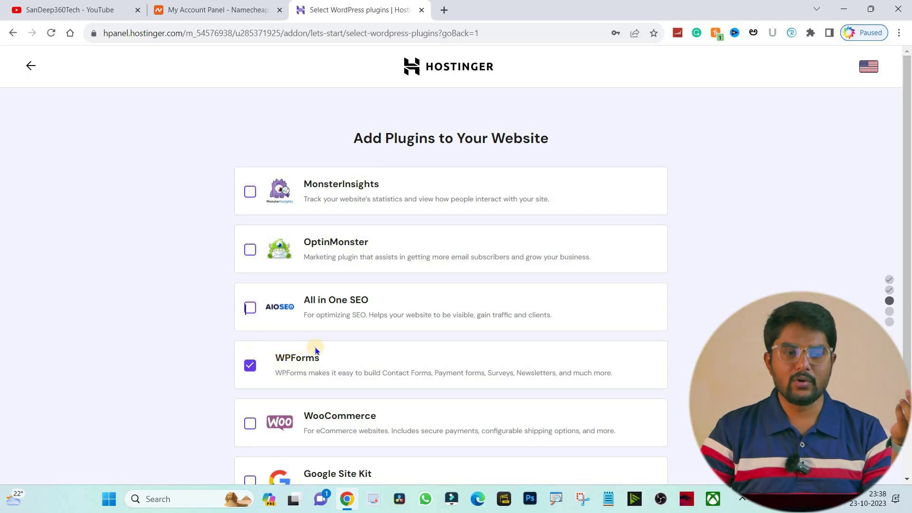
pyautogui.scroll(-3, 256, 328)
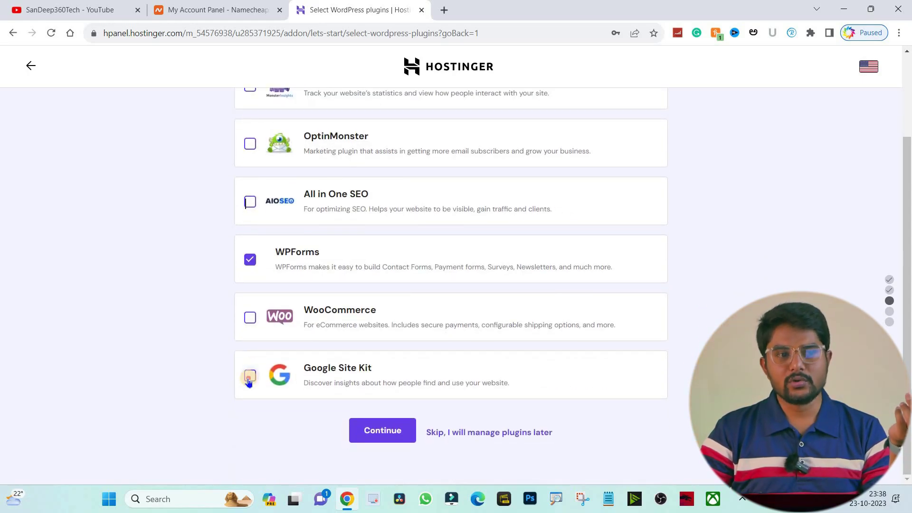
pyautogui.click(249, 377)
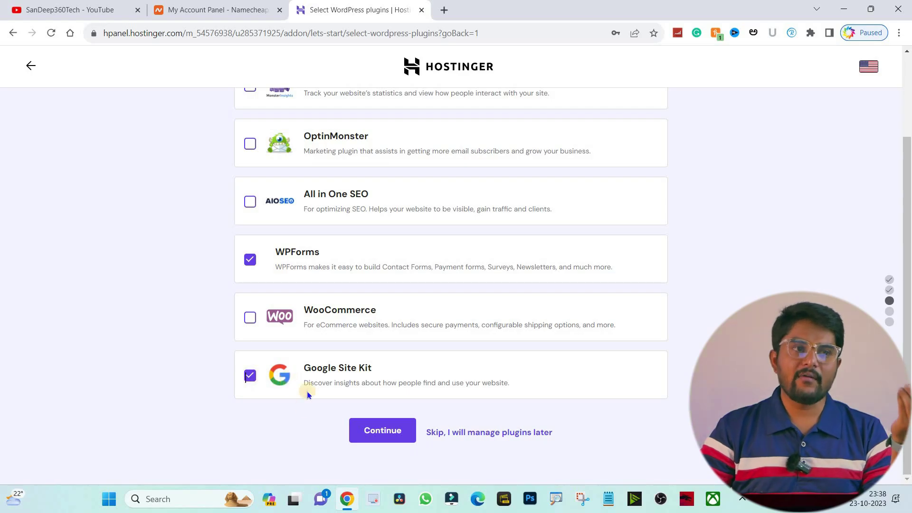
pyautogui.scroll(2, 326, 346)
pyautogui.scroll(-2, 359, 414)
pyautogui.click(375, 430)
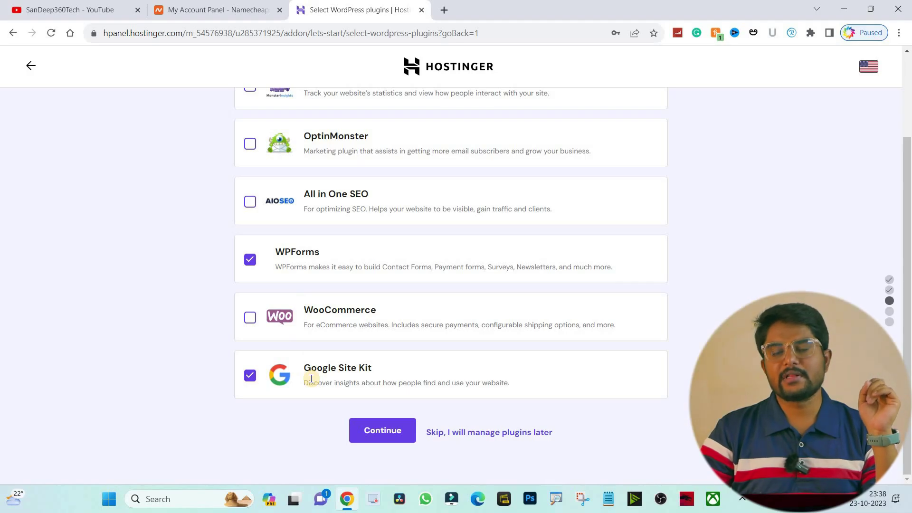
pyautogui.scroll(2, 329, 236)
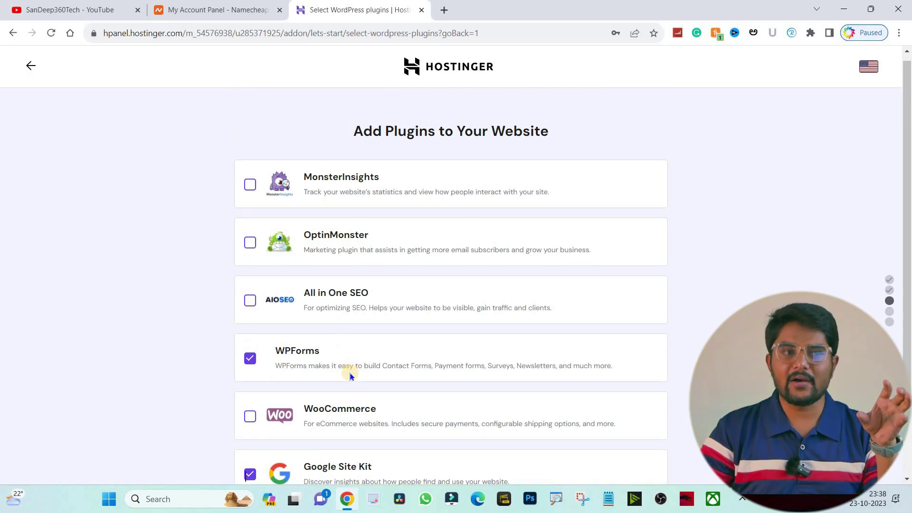
pyautogui.scroll(-2, 348, 393)
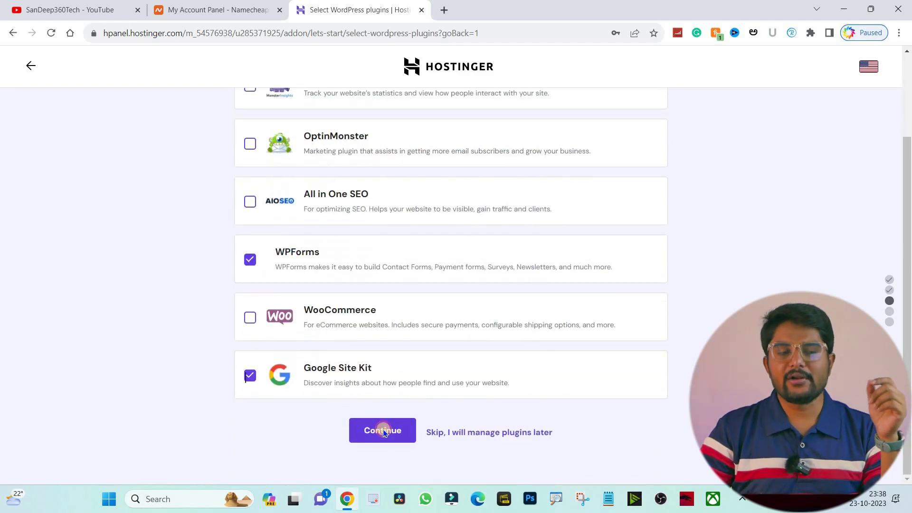
pyautogui.click(384, 432)
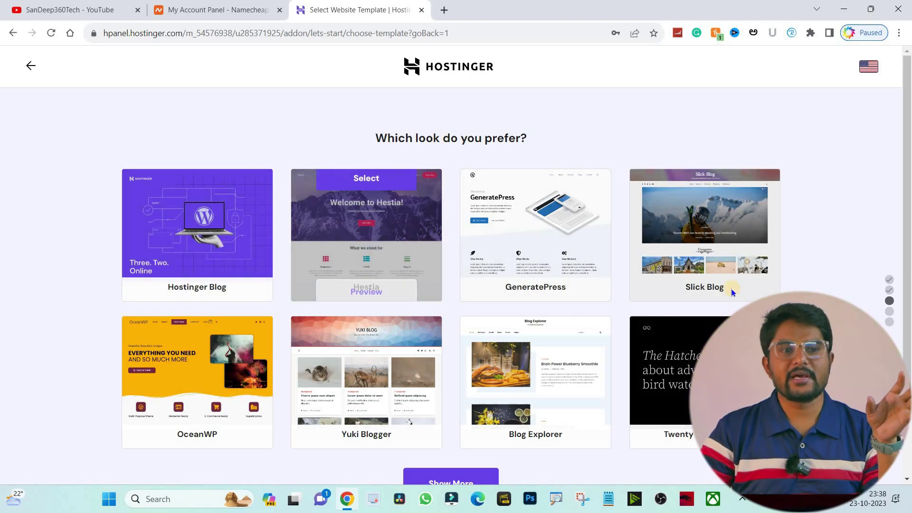
# Skip the website template selection without choosing a template.
pyautogui.scroll(-2, 563, 310)
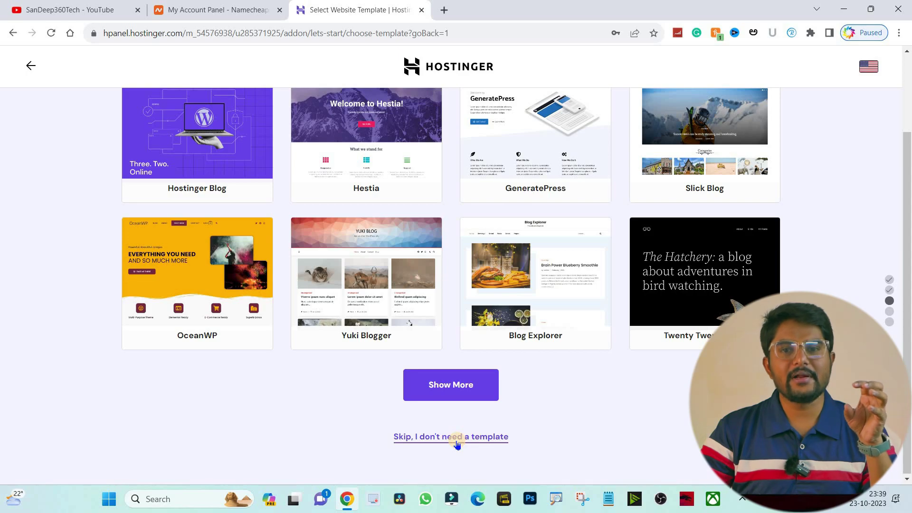
pyautogui.moveTo(690, 346)
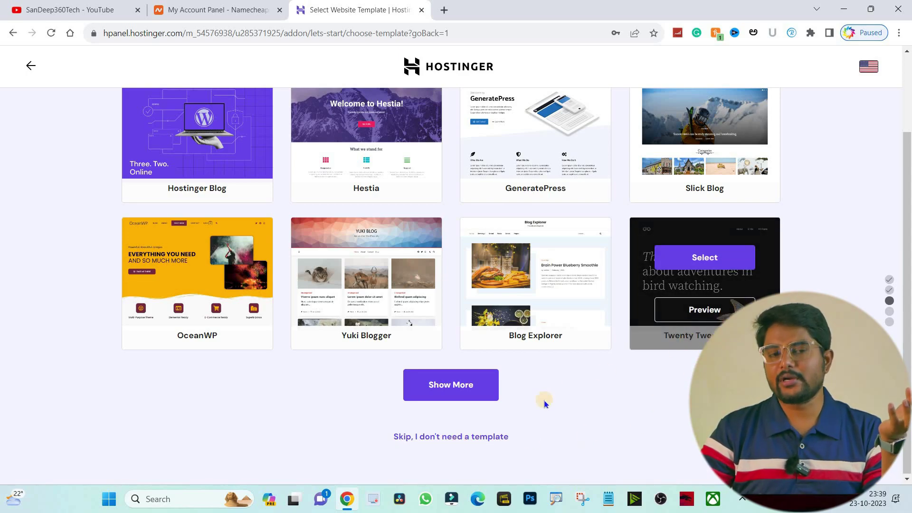
pyautogui.click(472, 437)
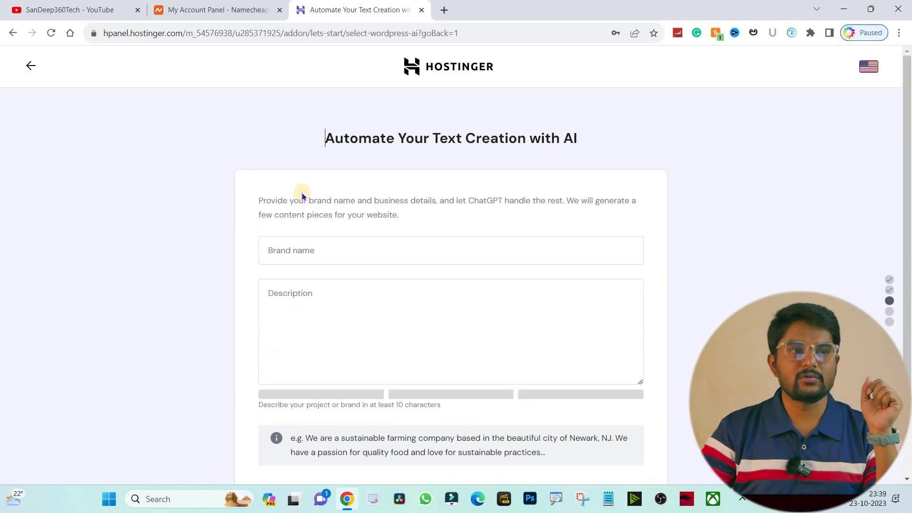
# Skip the AI text creation and leave the website content for writing manually.
pyautogui.scroll(-2, 418, 267)
pyautogui.scroll(2, 399, 269)
pyautogui.scroll(-2, 392, 276)
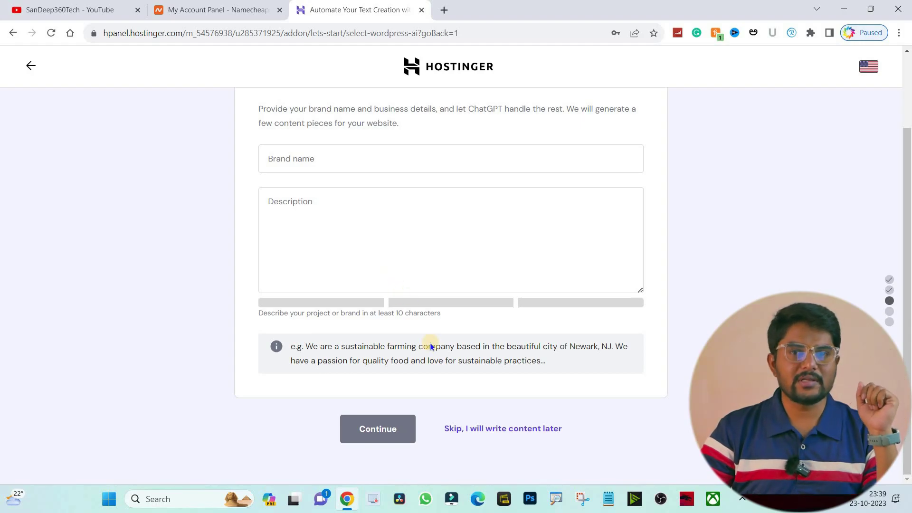
pyautogui.click(492, 430)
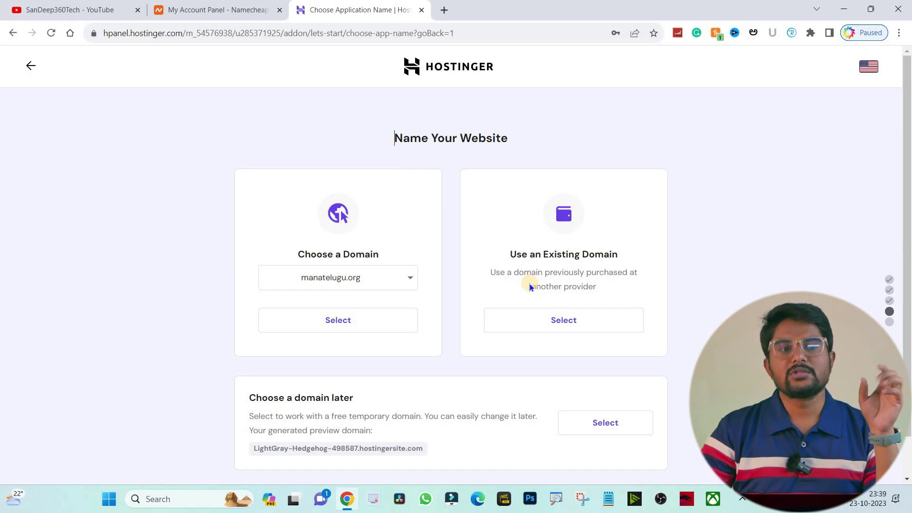
# Choose to name the website with an existing domain purchased at another provider.
pyautogui.scroll(-1, 522, 295)
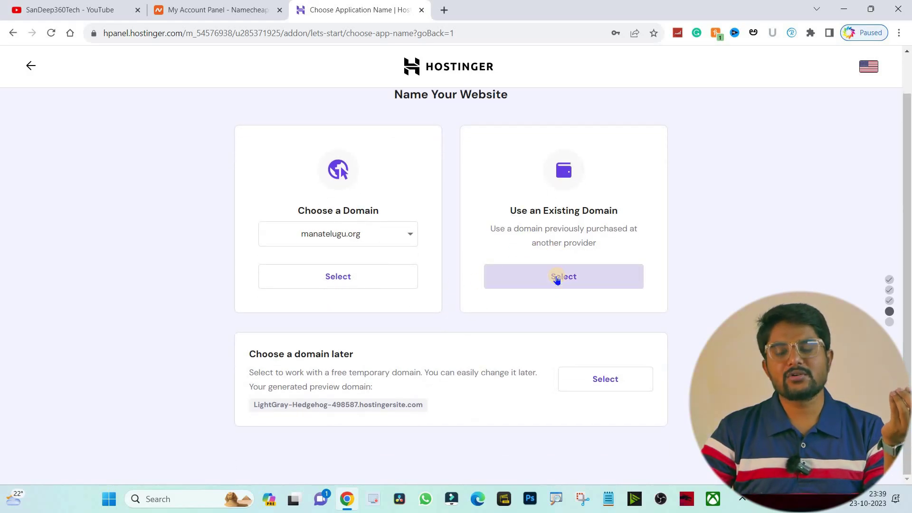
pyautogui.click(557, 278)
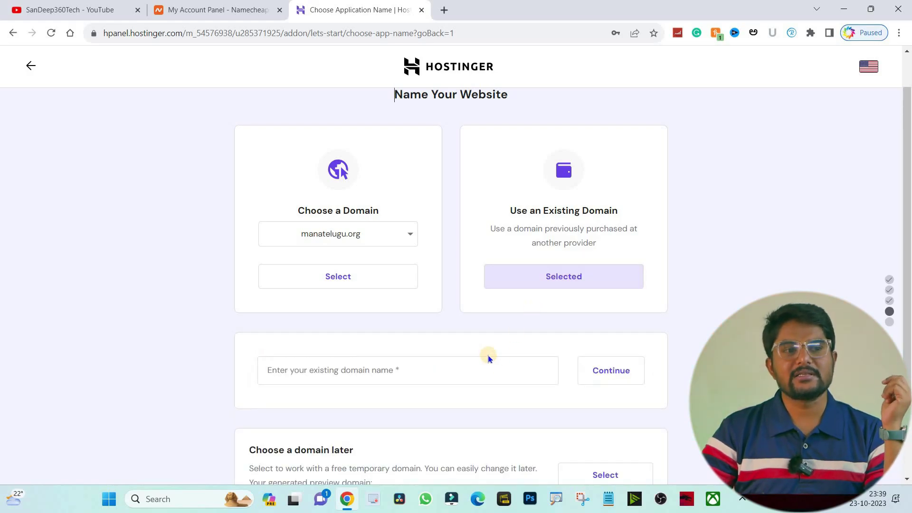
pyautogui.scroll(-1, 383, 309)
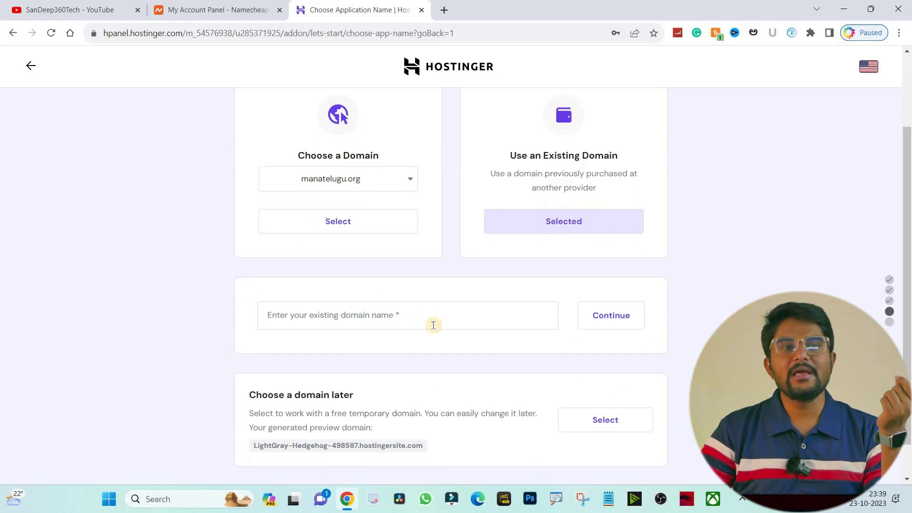
# Copy sandeep360.com from the Namecheap account, enter it as the existing domain name in Hostinger, and continue.
pyautogui.click(254, 3)
pyautogui.moveTo(259, 224); pyautogui.dragTo(189, 225)
pyautogui.hotkey('ctrl', 'c')
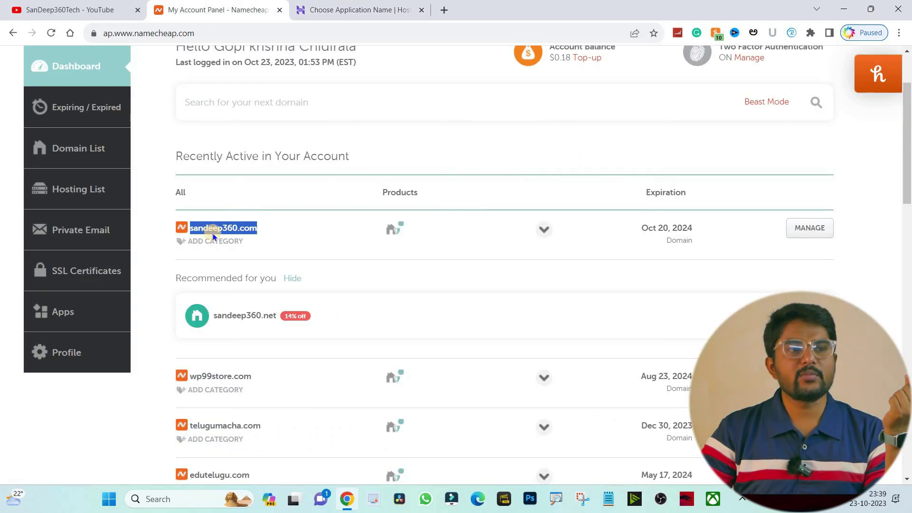
pyautogui.rightClick(197, 227)
pyautogui.click(379, 5)
pyautogui.click(379, 6)
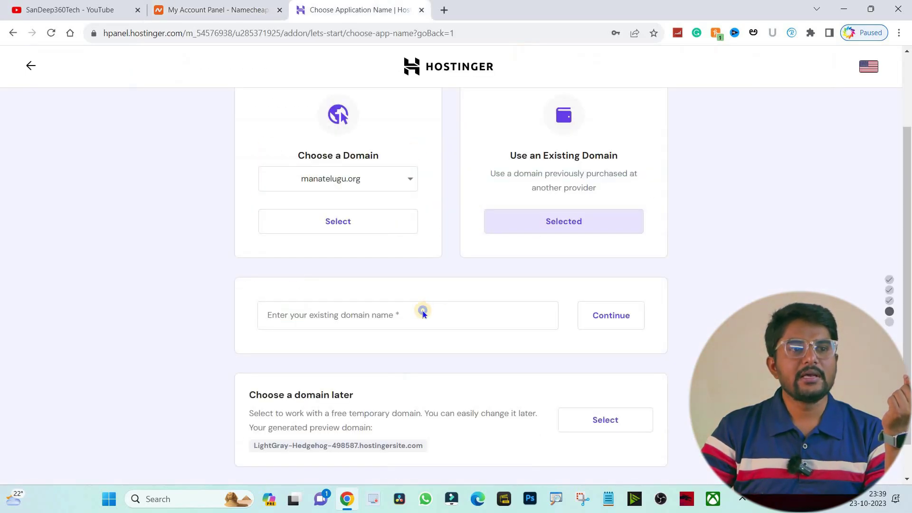
pyautogui.rightClick(424, 309)
pyautogui.click(459, 236)
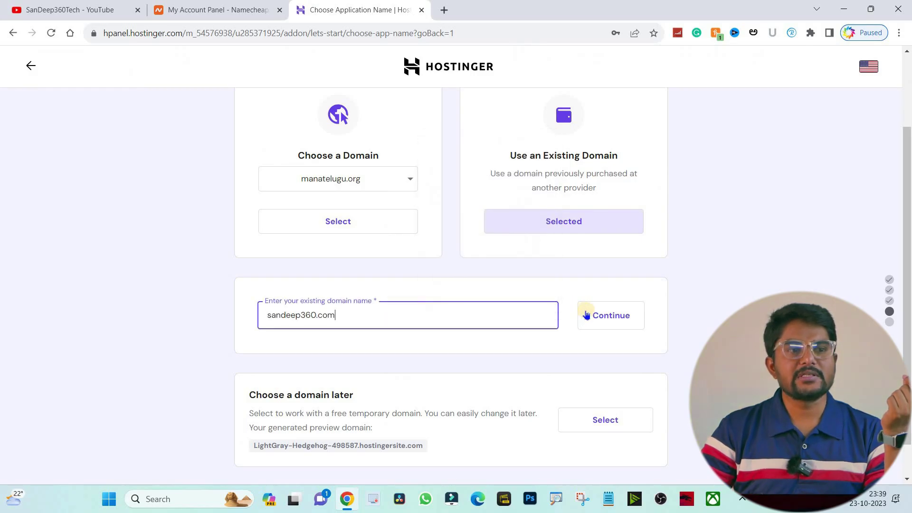
pyautogui.click(585, 310)
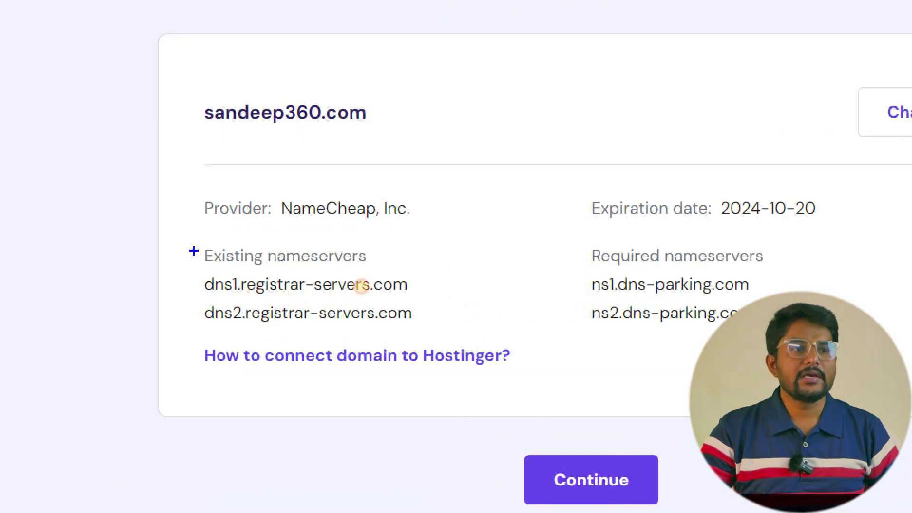
pyautogui.moveTo(252, 284)
pyautogui.mouseDown()
pyautogui.moveTo(325, 299)
pyautogui.moveTo(352, 224)
pyautogui.moveTo(215, 237)
pyautogui.mouseUp()
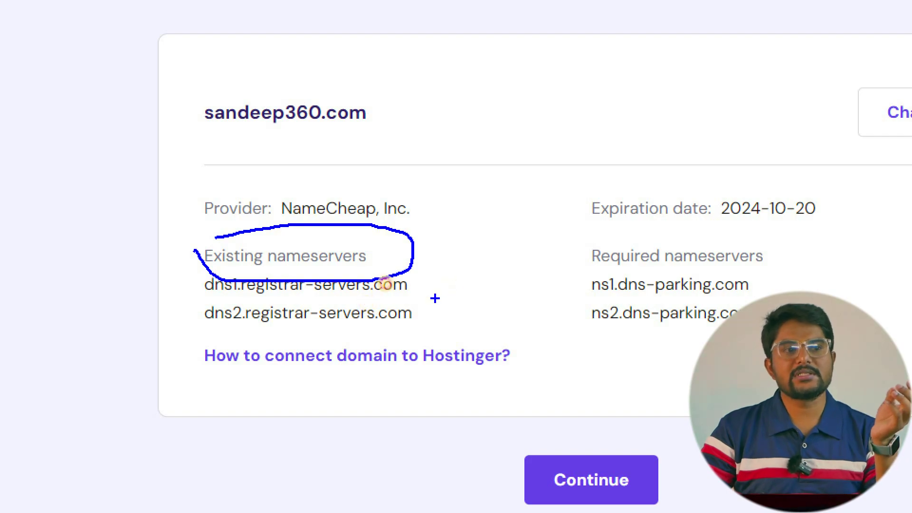
pyautogui.moveTo(422, 287)
pyautogui.mouseDown()
pyautogui.moveTo(465, 247)
pyautogui.moveTo(428, 314)
pyautogui.mouseUp()
pyautogui.moveTo(605, 230)
pyautogui.mouseDown()
pyautogui.moveTo(547, 275)
pyautogui.moveTo(596, 332)
pyautogui.moveTo(760, 332)
pyautogui.moveTo(797, 236)
pyautogui.moveTo(600, 231)
pyautogui.mouseUp()
pyautogui.moveTo(755, 283); pyautogui.dragTo(782, 259)
pyautogui.moveTo(762, 295); pyautogui.dragTo(762, 300)
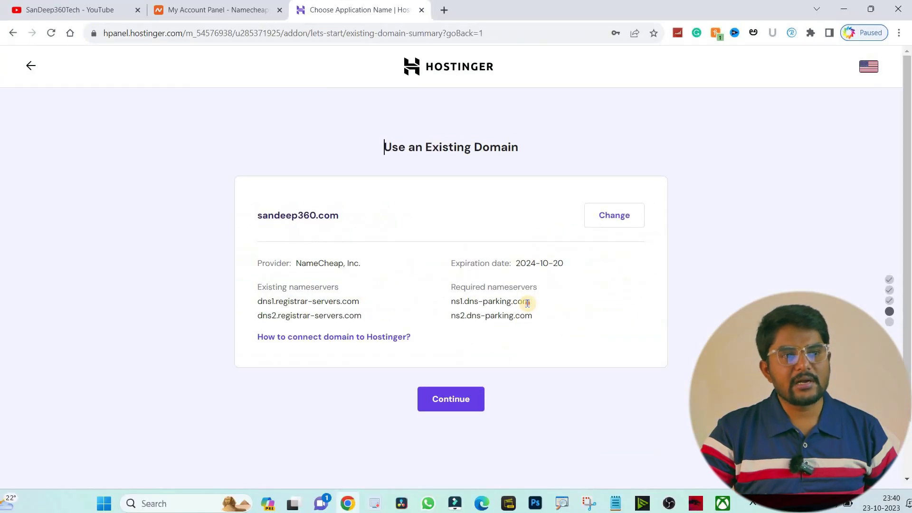
# Copy the first required nameserver, ns1.dns-parking.com, and switch to the Namecheap account.
pyautogui.moveTo(749, 284); pyautogui.dragTo(592, 286)
pyautogui.moveTo(451, 302); pyautogui.dragTo(450, 302)
pyautogui.hotkey('ctrl', 'c')
pyautogui.hotkey('ctrl', 'shift', 'Tab')
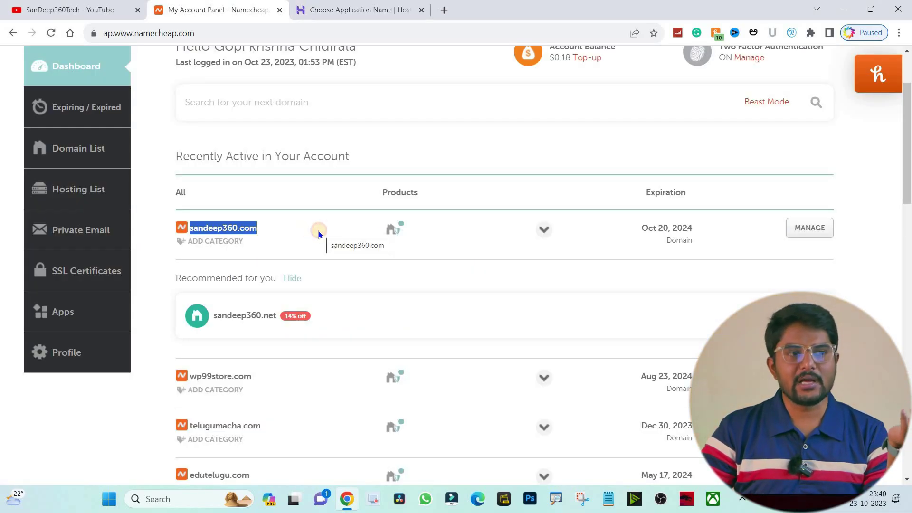
# Open the management page of sandeep360.com and set its nameservers to Custom DNS.
pyautogui.click(792, 250)
pyautogui.click(802, 235)
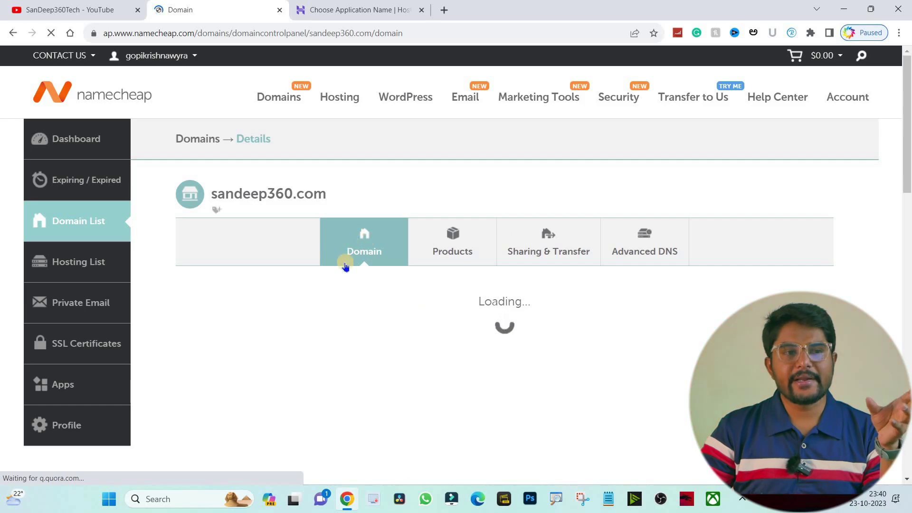
pyautogui.scroll(-1, 302, 287)
pyautogui.scroll(-4, 303, 287)
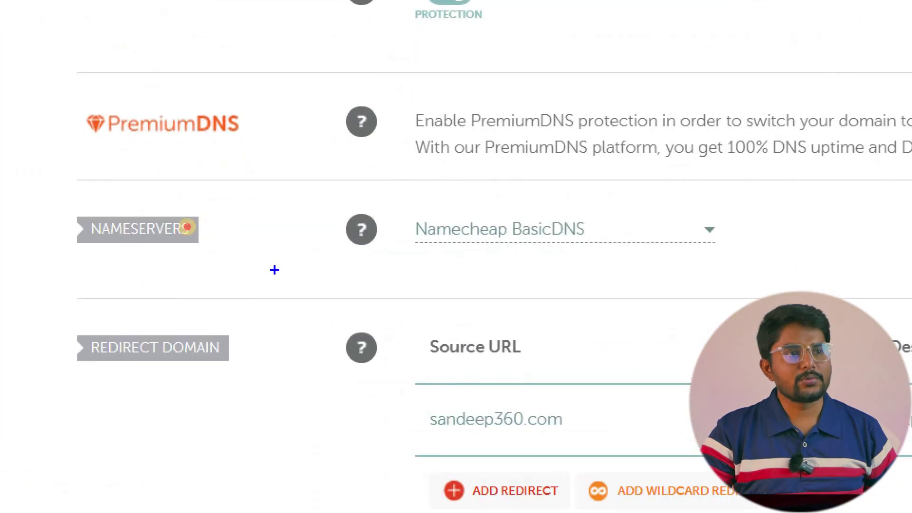
pyautogui.moveTo(143, 183)
pyautogui.mouseDown()
pyautogui.moveTo(38, 223)
pyautogui.moveTo(255, 248)
pyautogui.moveTo(125, 175)
pyautogui.mouseUp()
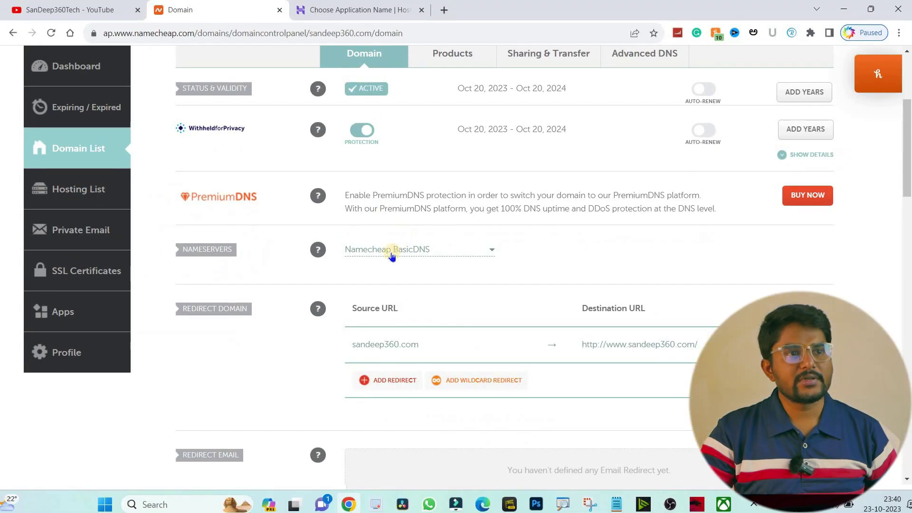
pyautogui.click(507, 234)
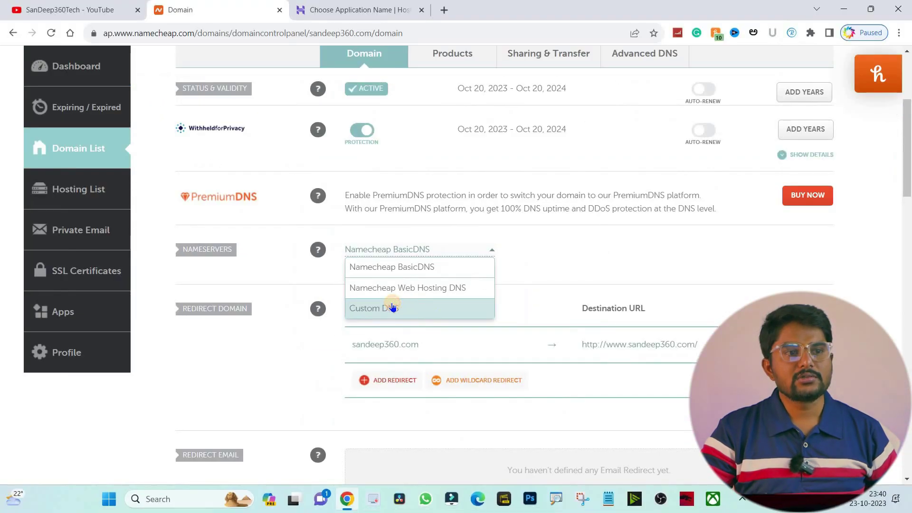
pyautogui.click(402, 310)
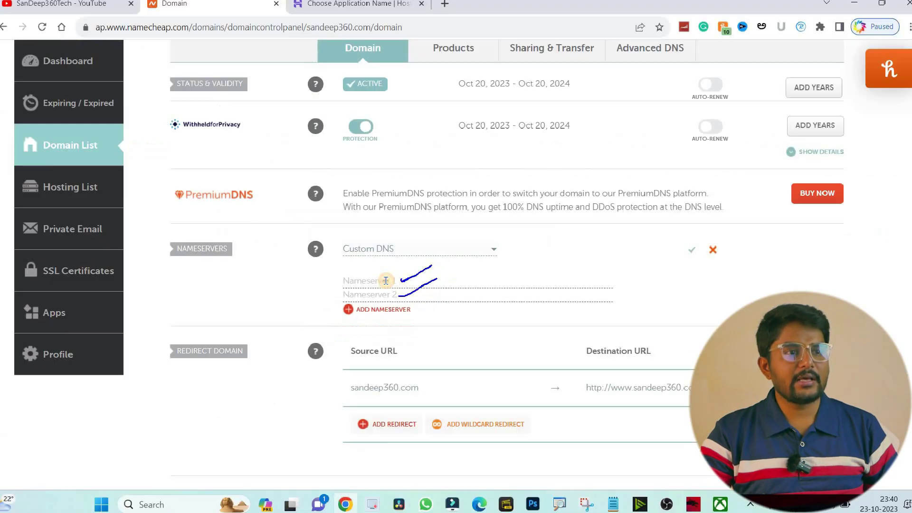
# Enter the copied ns1.dns-parking.com as the domain's first custom nameserver.
pyautogui.click(387, 285)
pyautogui.rightClick(387, 282)
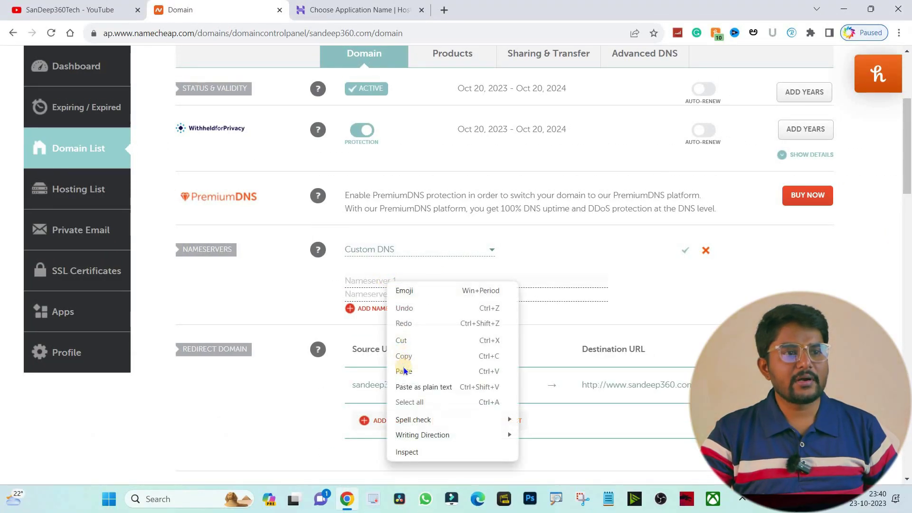
pyautogui.click(404, 371)
# Copy ns2.dns-parking.com from the Hostinger domain summary and enter it as the second nameserver in Namecheap.
pyautogui.hotkey('ctrl', 'Tab')
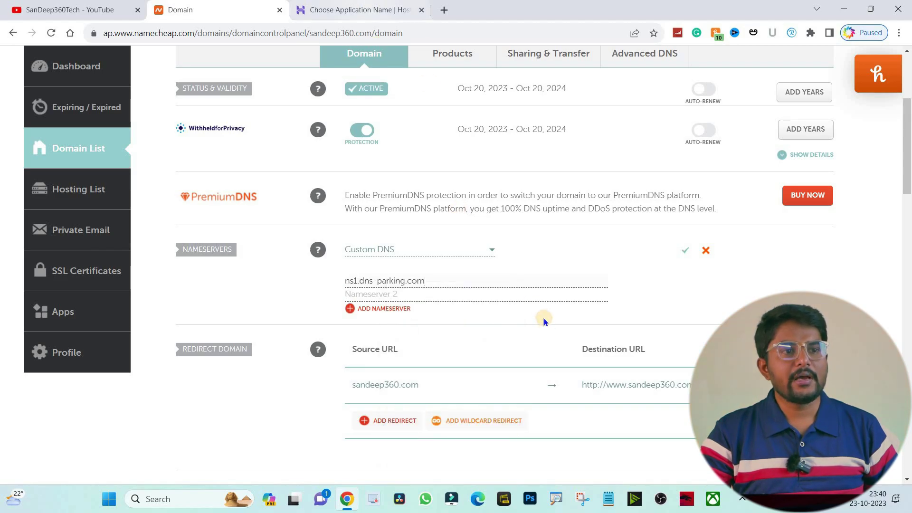
pyautogui.moveTo(537, 317); pyautogui.dragTo(459, 322)
pyautogui.rightClick(459, 321)
pyautogui.click(470, 325)
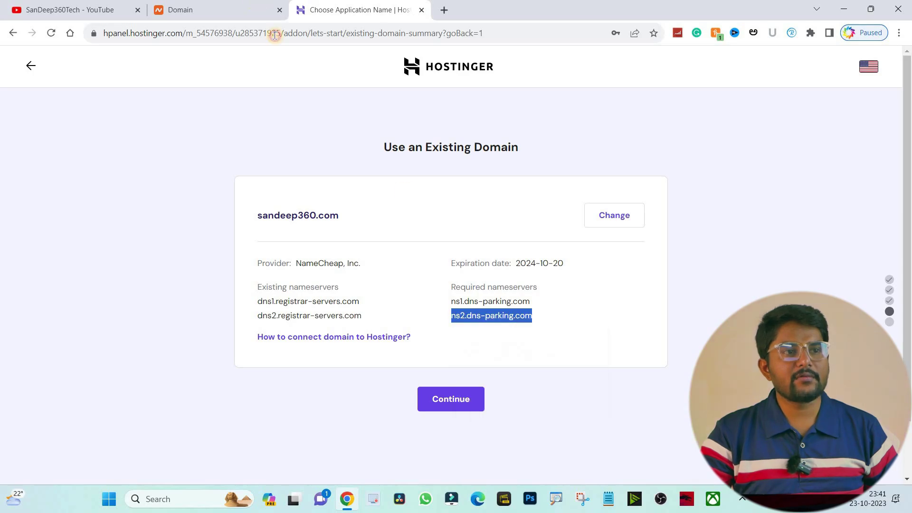
pyautogui.hotkey('ctrl', 'shift', 'Tab')
pyautogui.rightClick(394, 293)
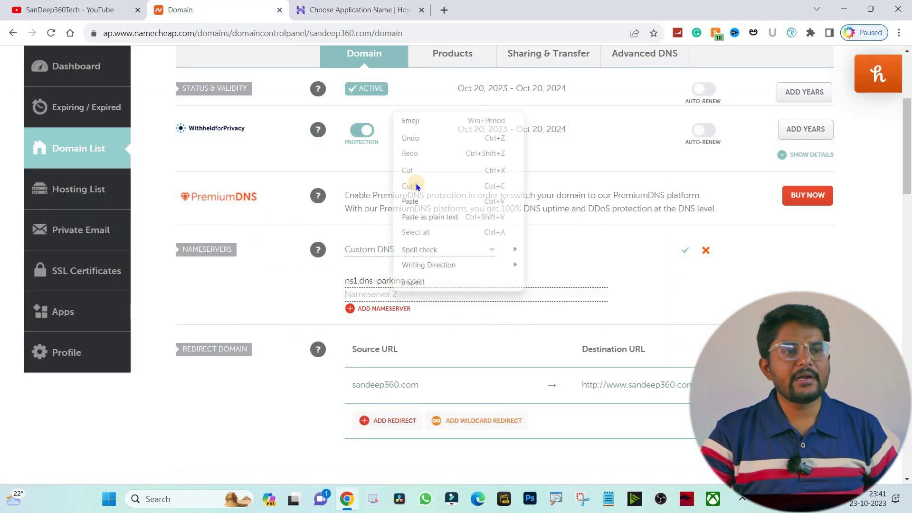
pyautogui.click(412, 202)
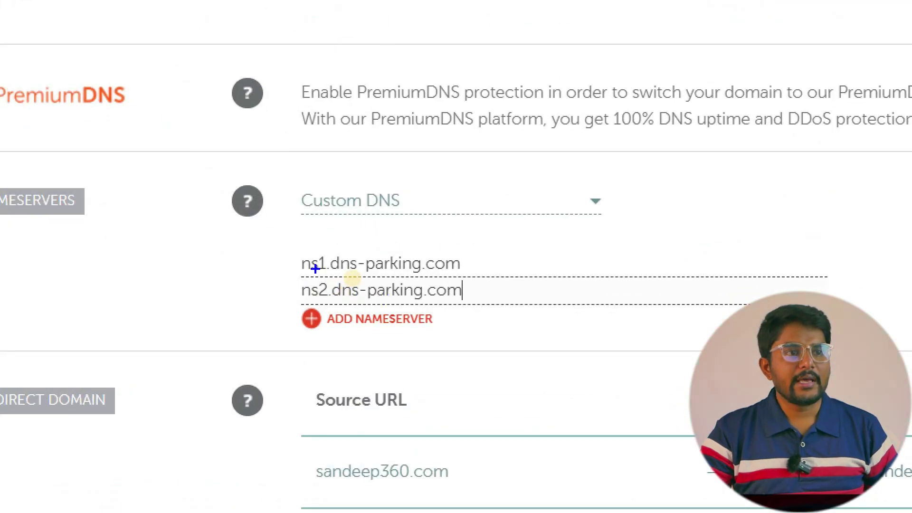
# Save the custom nameservers for sandeep360.com.
pyautogui.moveTo(318, 286); pyautogui.dragTo(346, 253)
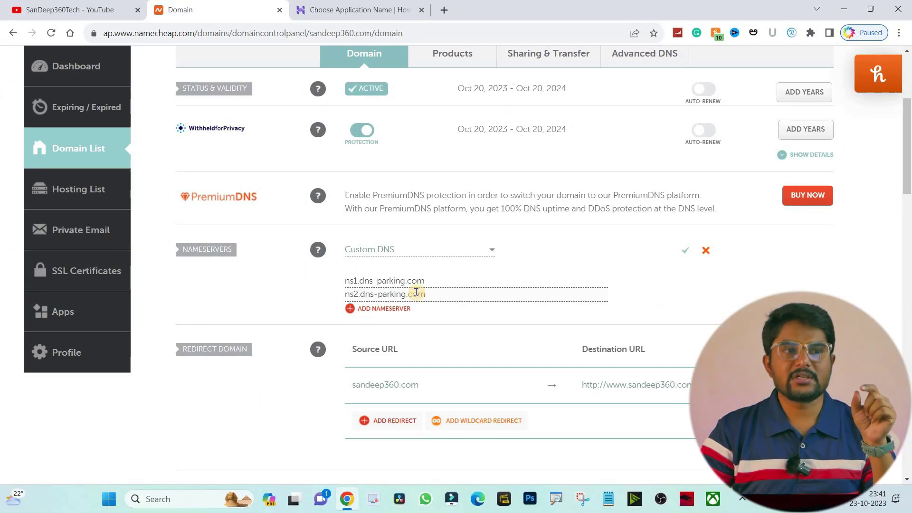
pyautogui.click(681, 252)
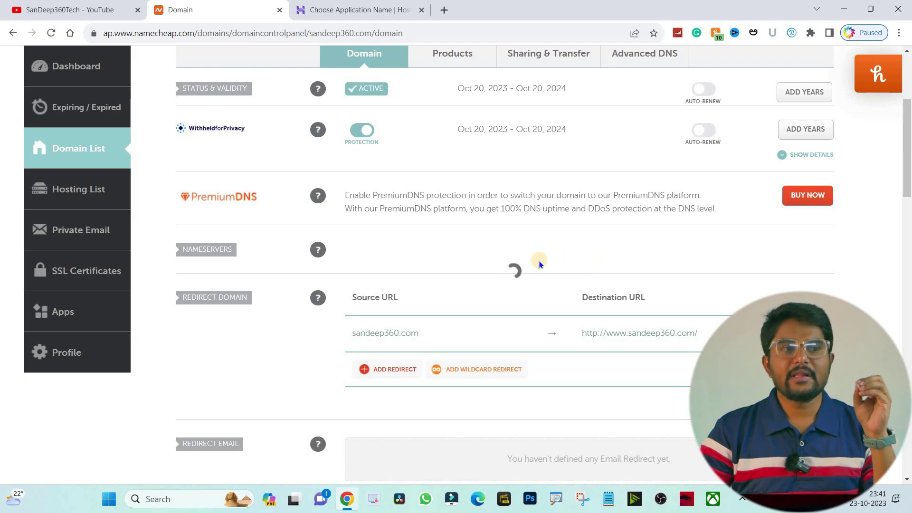
pyautogui.click(323, 127)
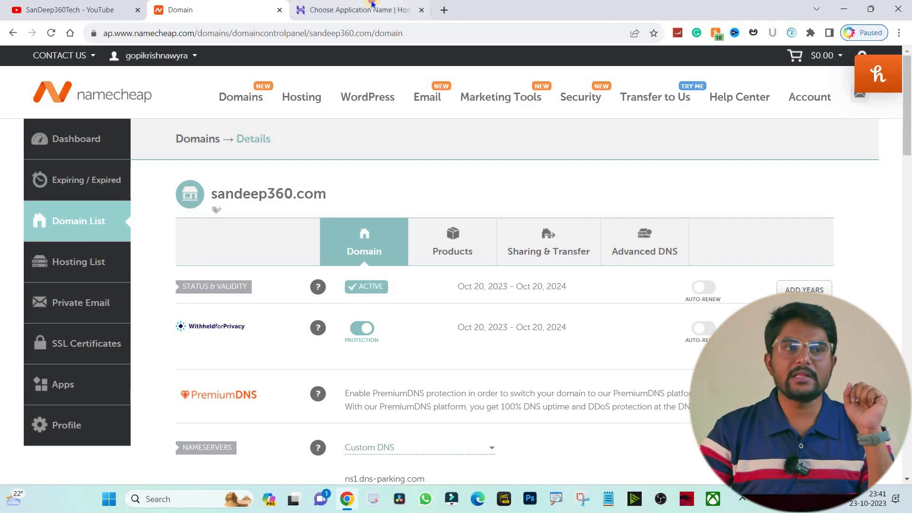
# Close the Honey tips pop-up and sign out of the Namecheap account.
pyautogui.hotkey('ctrl', 'Tab')
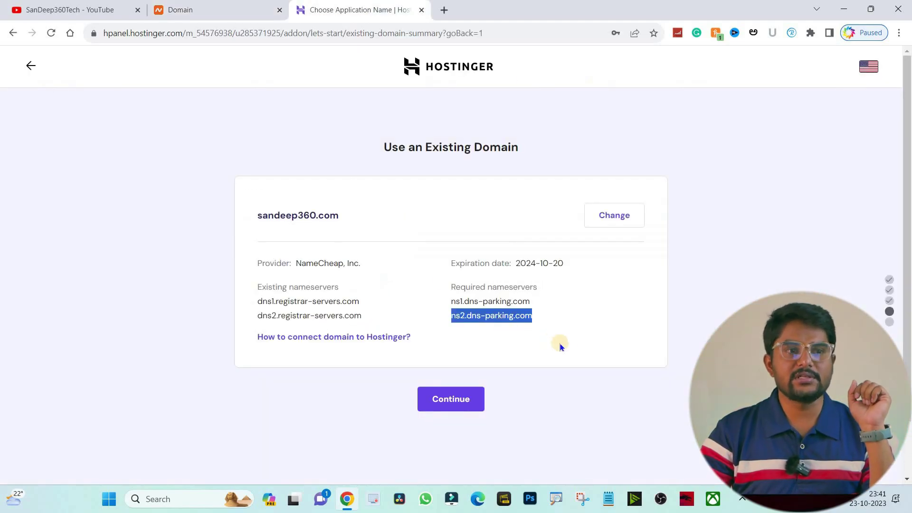
pyautogui.click(578, 388)
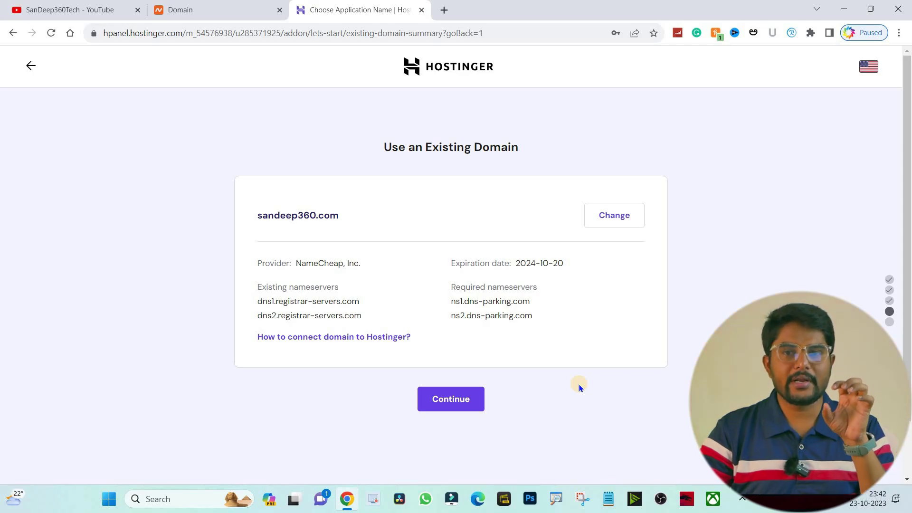
pyautogui.click(233, 4)
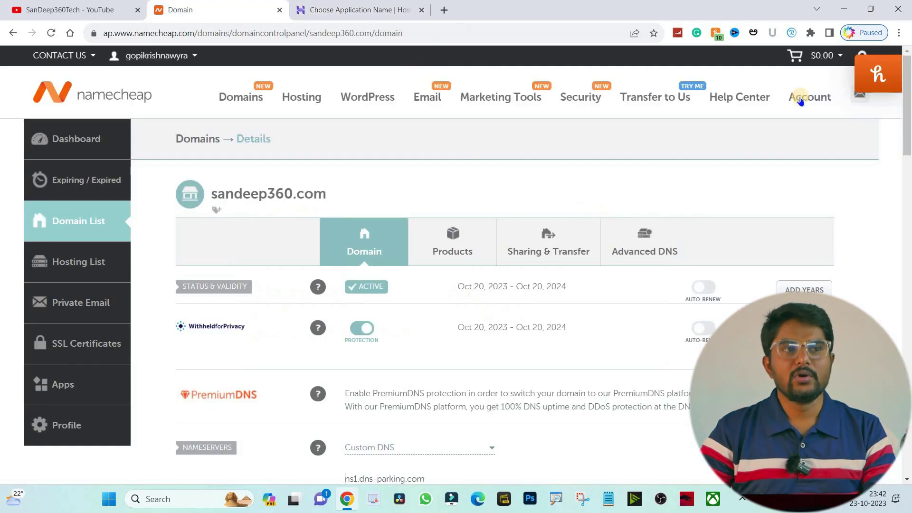
pyautogui.click(878, 119)
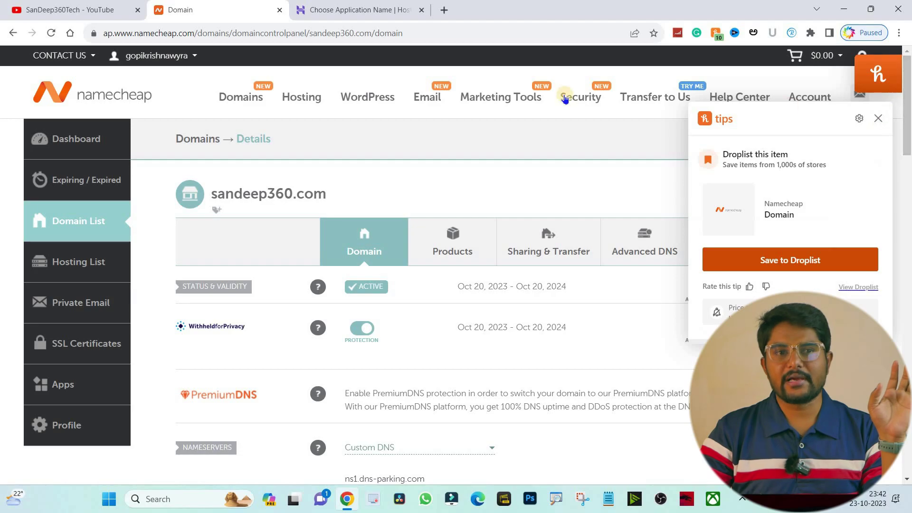
pyautogui.click(180, 59)
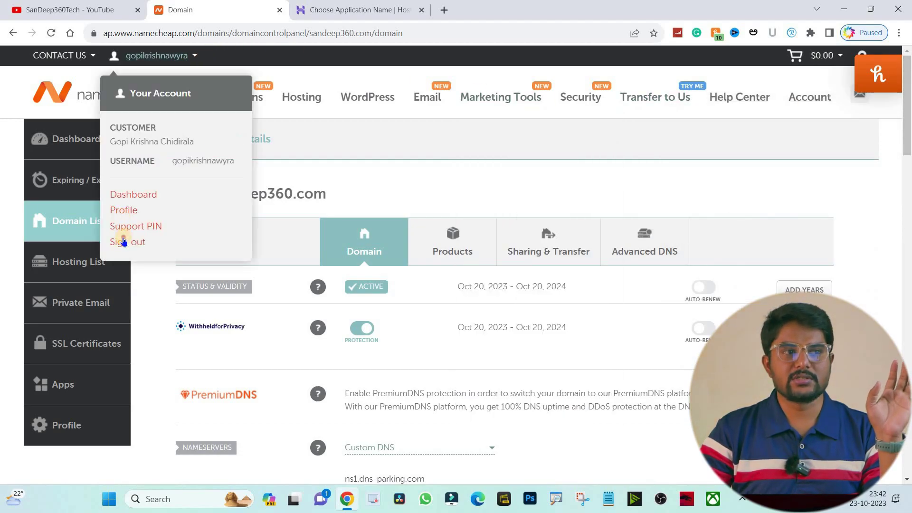
pyautogui.click(236, 242)
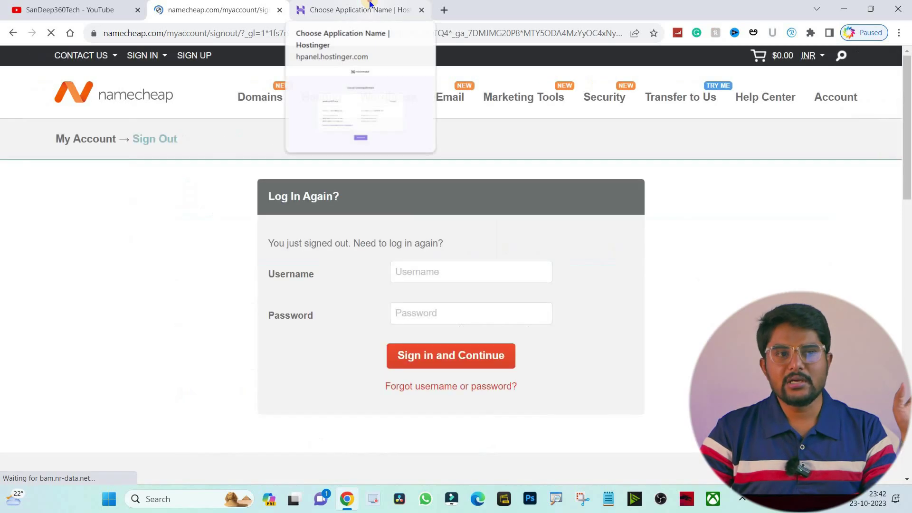
# Return to the Hostinger setup, continue with the existing domain sandeep360.com, and let the website be built.
pyautogui.click(371, 5)
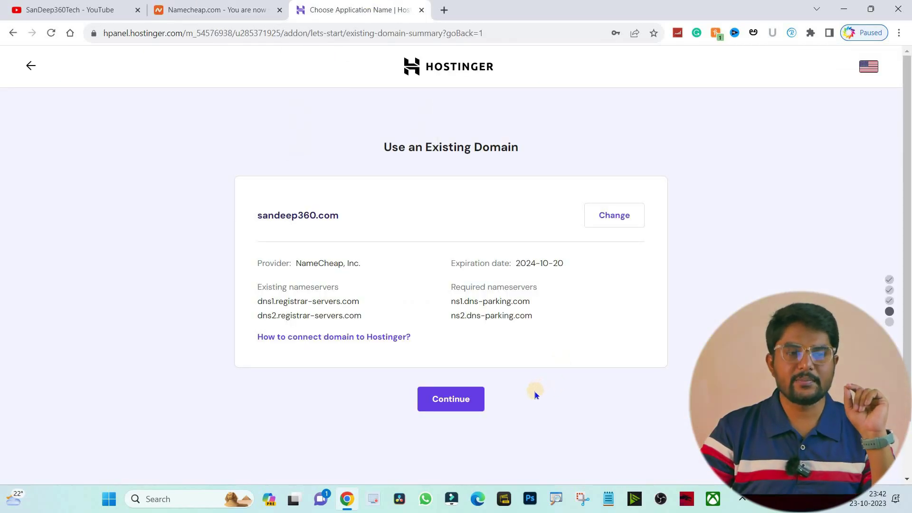
pyautogui.click(465, 400)
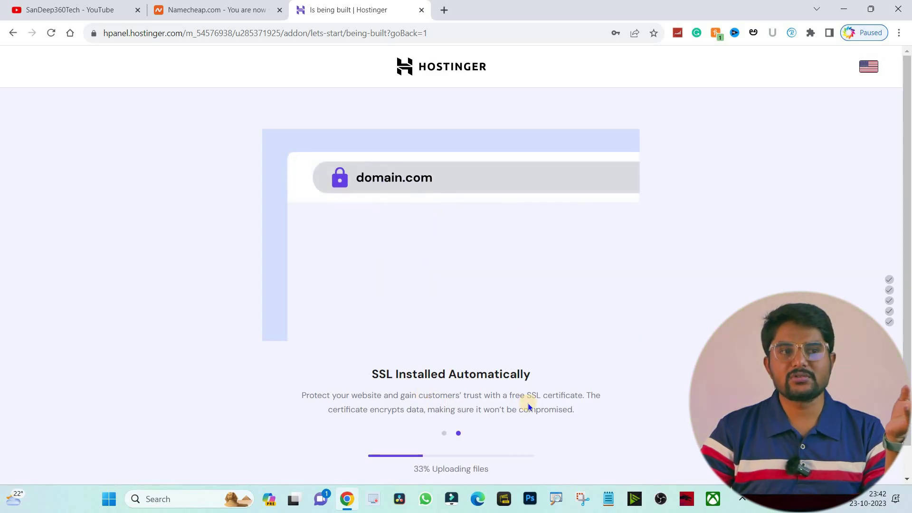
pyautogui.scroll(-1, 437, 456)
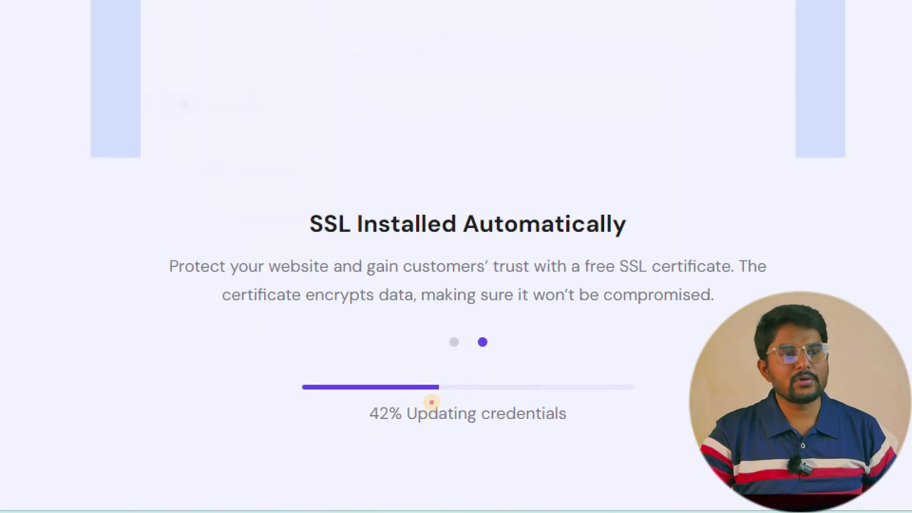
pyautogui.moveTo(438, 393)
pyautogui.mouseDown()
pyautogui.moveTo(320, 422)
pyautogui.moveTo(515, 501)
pyautogui.moveTo(478, 410)
pyautogui.moveTo(410, 397)
pyautogui.mouseUp()
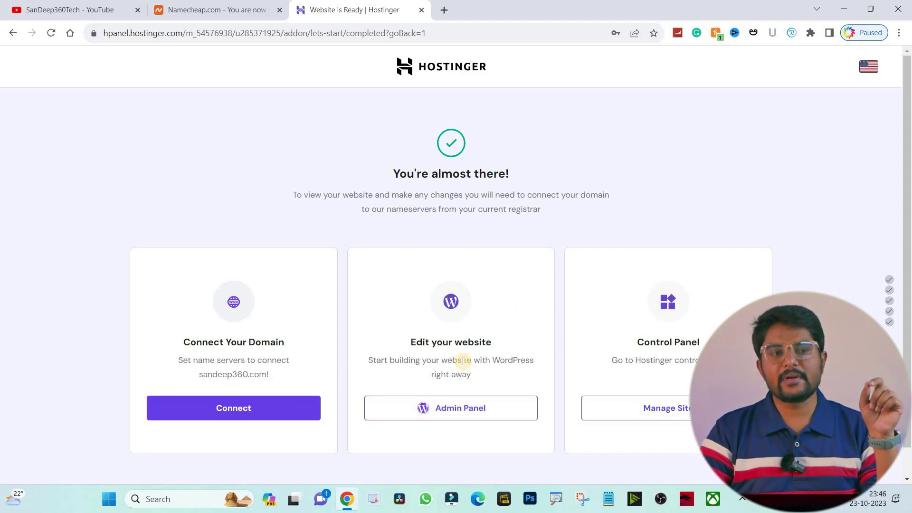
# Open the WordPress admin panel from the Hostinger completion page and check the site's connection security information.
pyautogui.click(441, 410)
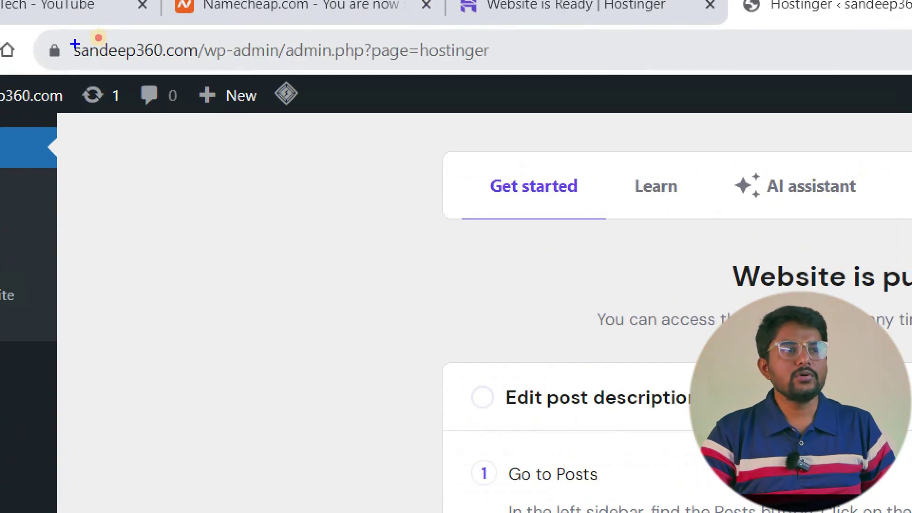
pyautogui.moveTo(81, 40)
pyautogui.mouseDown()
pyautogui.moveTo(71, 44)
pyautogui.moveTo(104, 70)
pyautogui.moveTo(205, 72)
pyautogui.moveTo(202, 46)
pyautogui.moveTo(272, 32)
pyautogui.mouseUp()
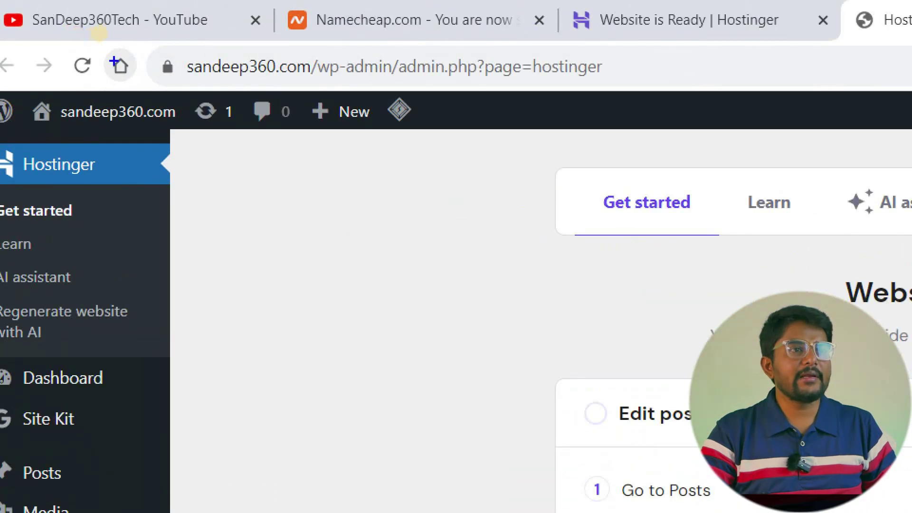
pyautogui.moveTo(181, 66)
pyautogui.mouseDown()
pyautogui.moveTo(173, 56)
pyautogui.moveTo(151, 61)
pyautogui.moveTo(184, 62)
pyautogui.mouseUp()
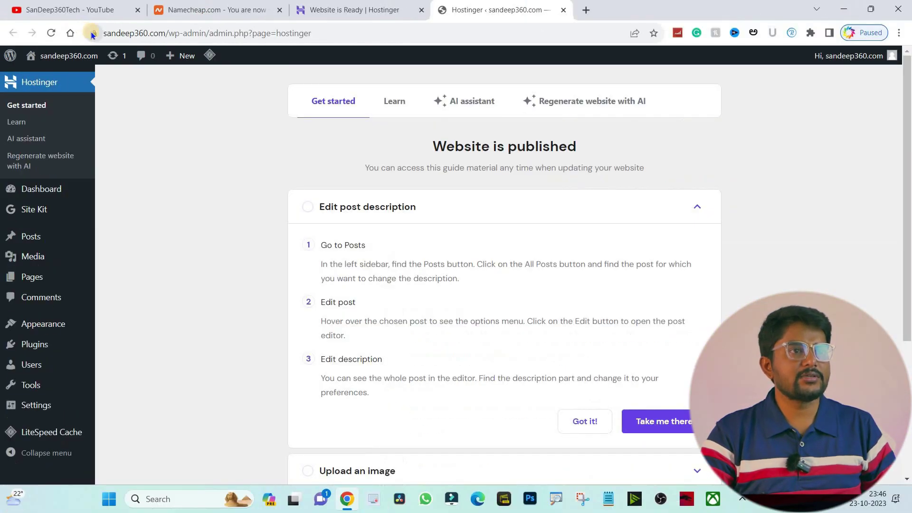
pyautogui.click(167, 66)
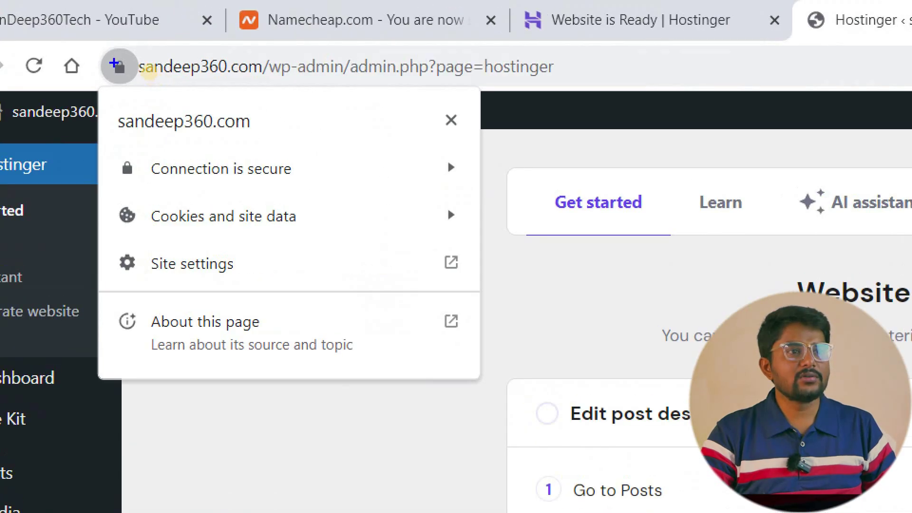
pyautogui.moveTo(151, 71); pyautogui.dragTo(96, 70)
pyautogui.moveTo(122, 141)
pyautogui.mouseDown()
pyautogui.moveTo(191, 189)
pyautogui.moveTo(299, 171)
pyautogui.mouseUp()
pyautogui.moveTo(375, 174); pyautogui.dragTo(434, 141)
pyautogui.press('Escape')
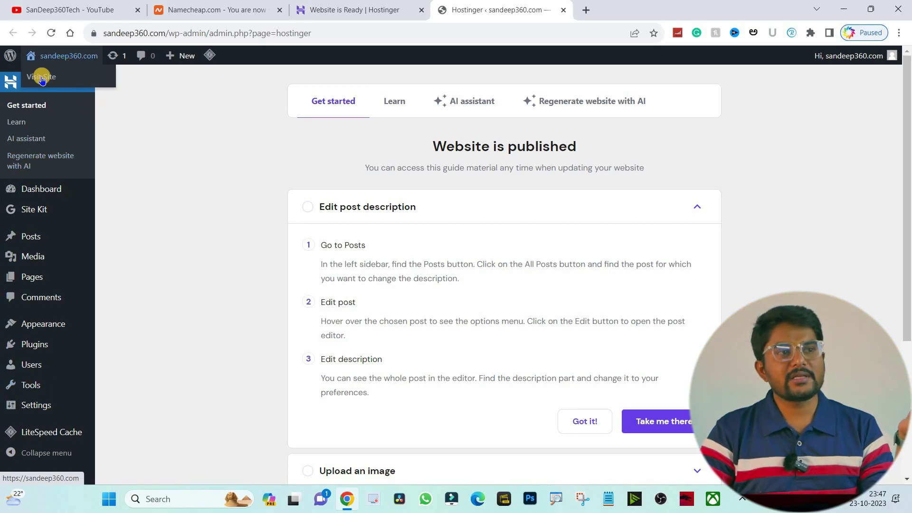
# Open the live sandeep360.com site from the WordPress admin in a new tab and look through its homepage.
pyautogui.click(58, 54)
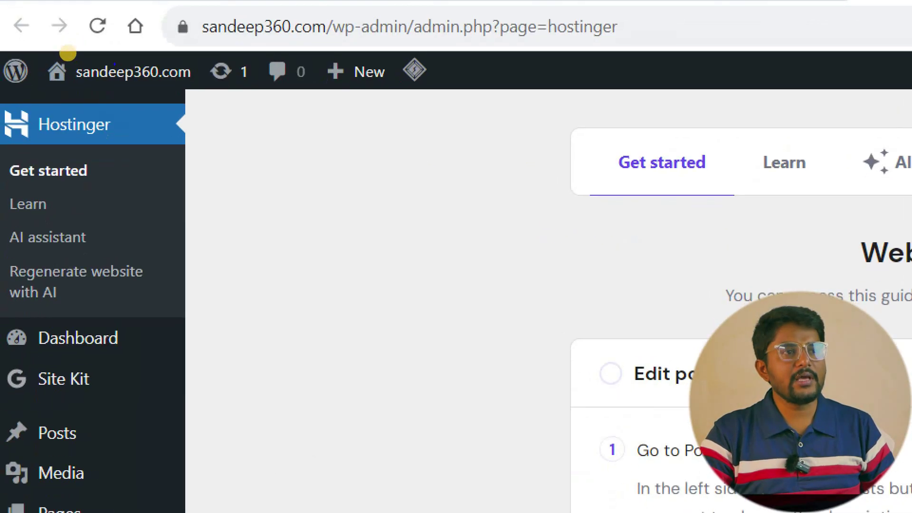
pyautogui.moveTo(66, 56)
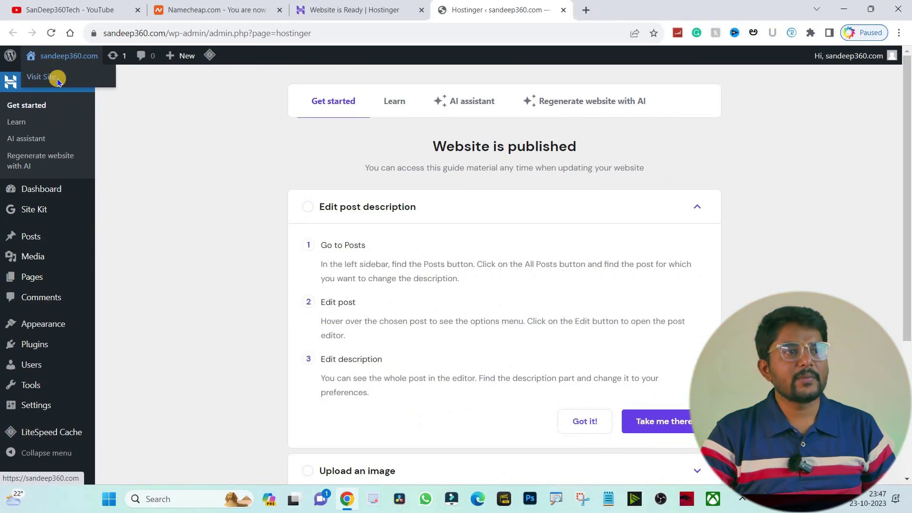
pyautogui.rightClick(119, 123)
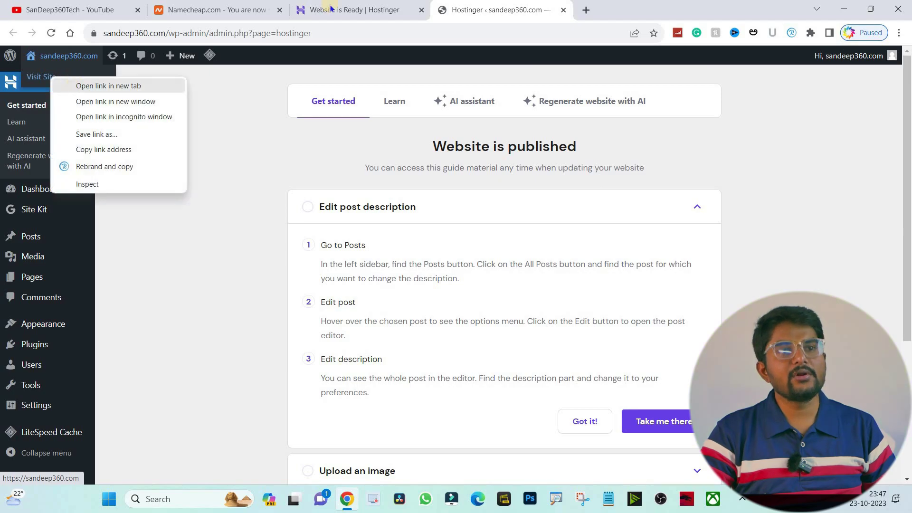
pyautogui.click(71, 86)
pyautogui.hotkey('ctrl', 'Tab')
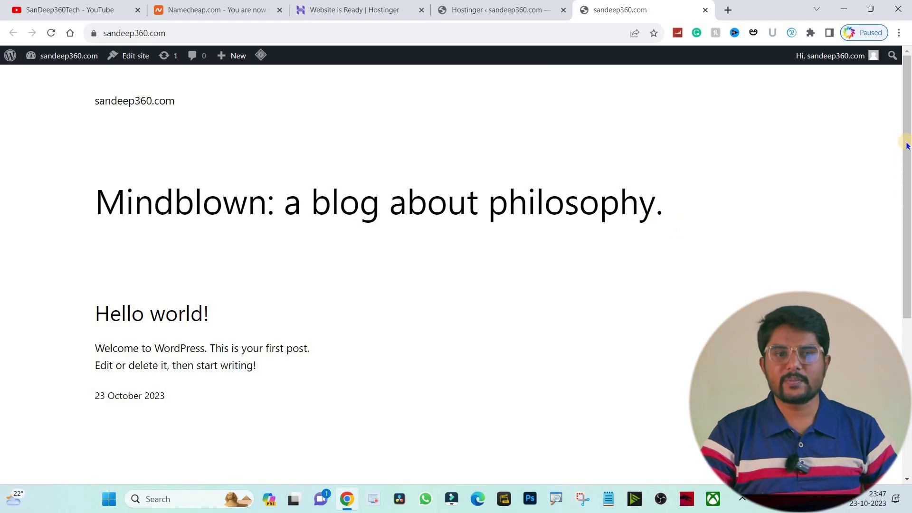
pyautogui.scroll(-4, 907, 204)
pyautogui.scroll(-2, 907, 290)
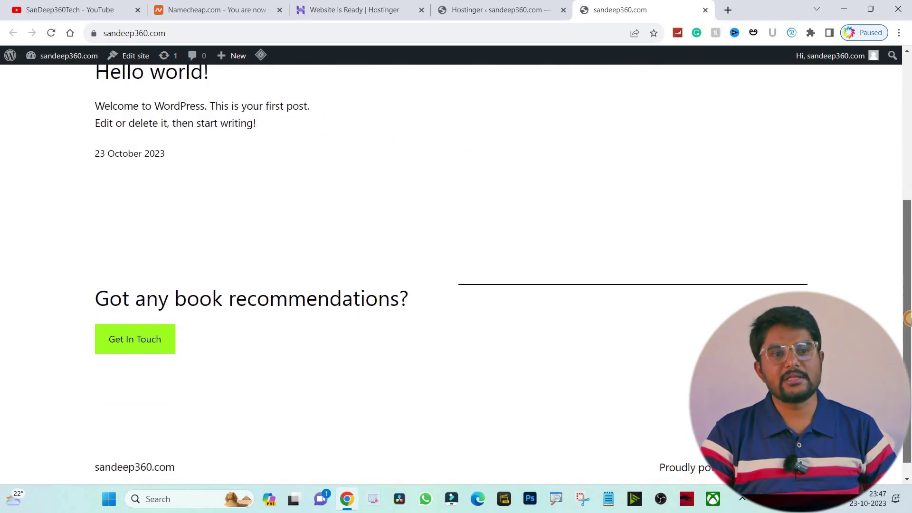
pyautogui.scroll(6, 907, 95)
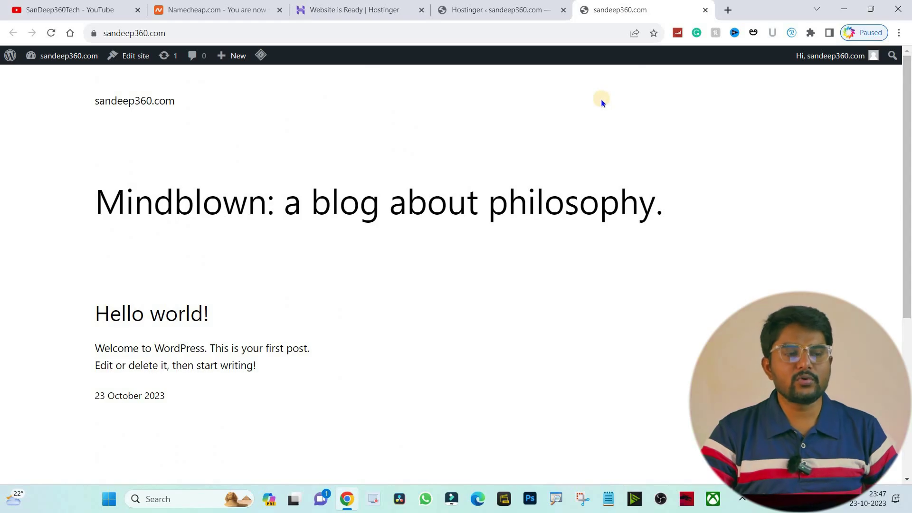
# Return to the WordPress admin, open the installed themes and check which theme is active.
pyautogui.click(513, 6)
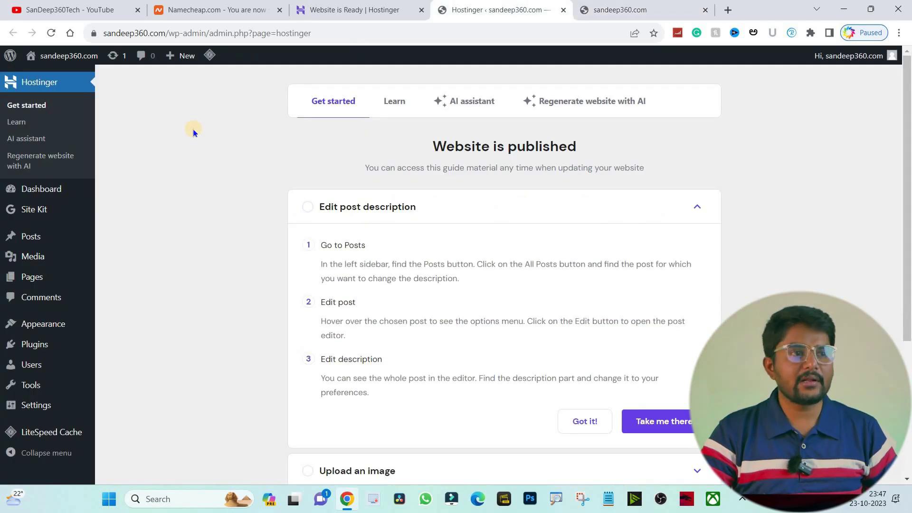
pyautogui.moveTo(38, 324)
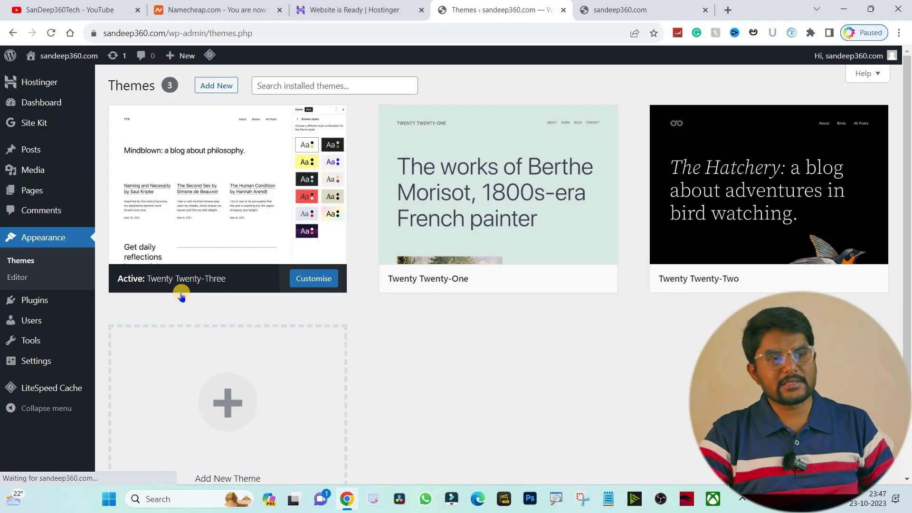
pyautogui.hotkey('ctrl', '1')
pyautogui.click(182, 292)
pyautogui.moveTo(166, 269)
pyautogui.mouseDown()
pyautogui.moveTo(147, 280)
pyautogui.moveTo(230, 285)
pyautogui.moveTo(236, 266)
pyautogui.mouseUp()
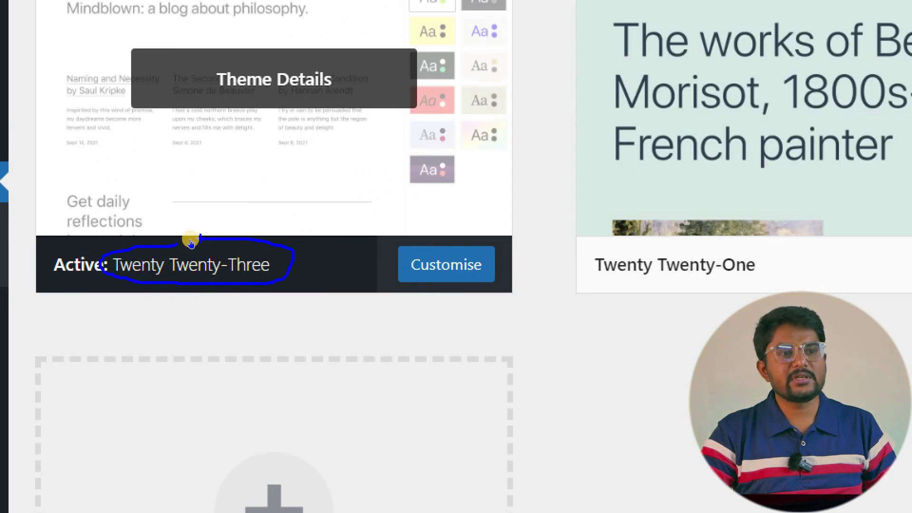
pyautogui.press('Escape')
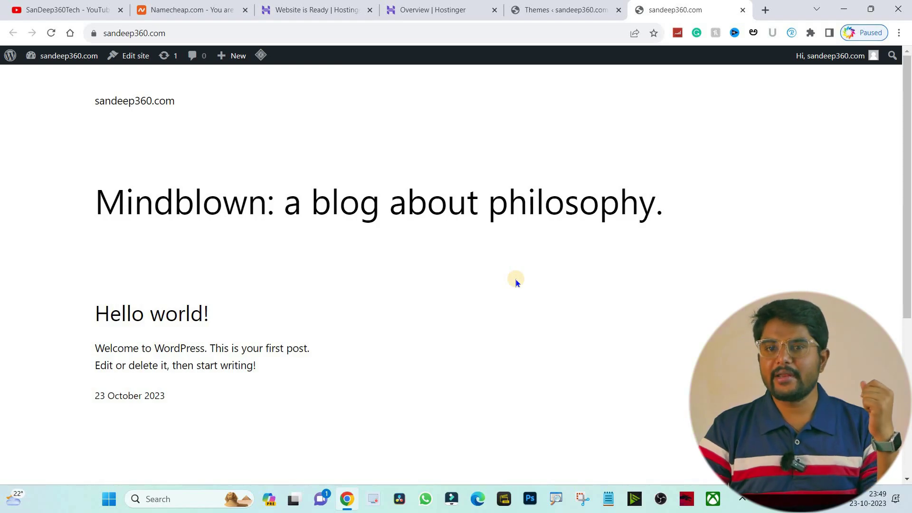
# Open the WordPress overview for sandeep360.com in the Hostinger control panel and turn on maintenance mode.
pyautogui.click(431, 16)
pyautogui.click(316, 11)
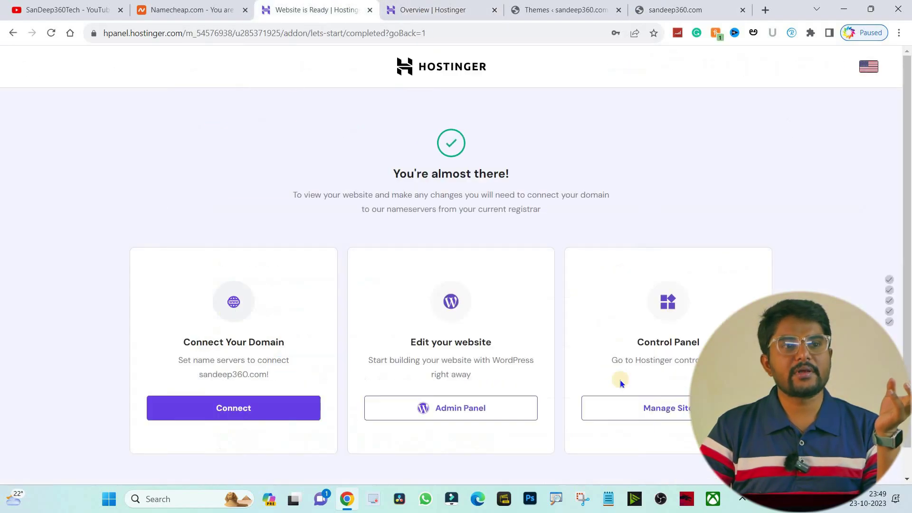
pyautogui.click(676, 412)
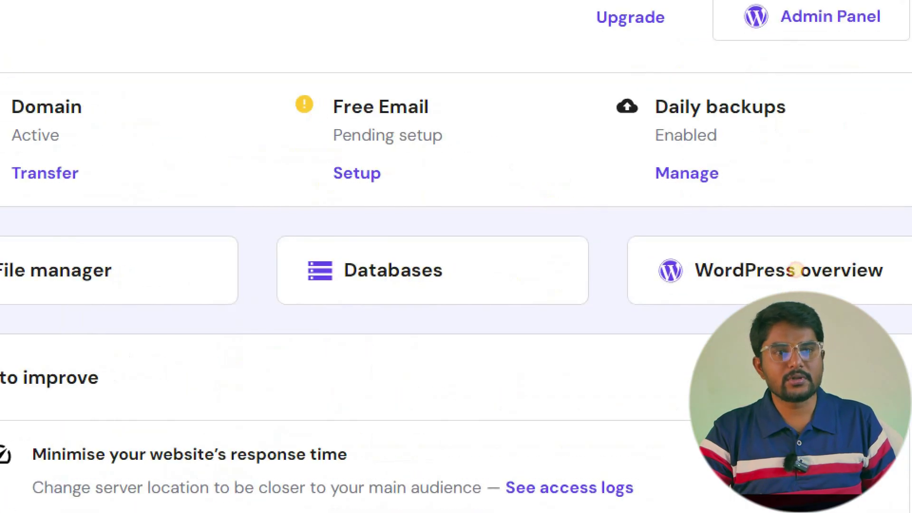
pyautogui.moveTo(789, 273)
pyautogui.mouseDown()
pyautogui.moveTo(703, 264)
pyautogui.moveTo(712, 338)
pyautogui.moveTo(855, 256)
pyautogui.moveTo(838, 256)
pyautogui.mouseUp()
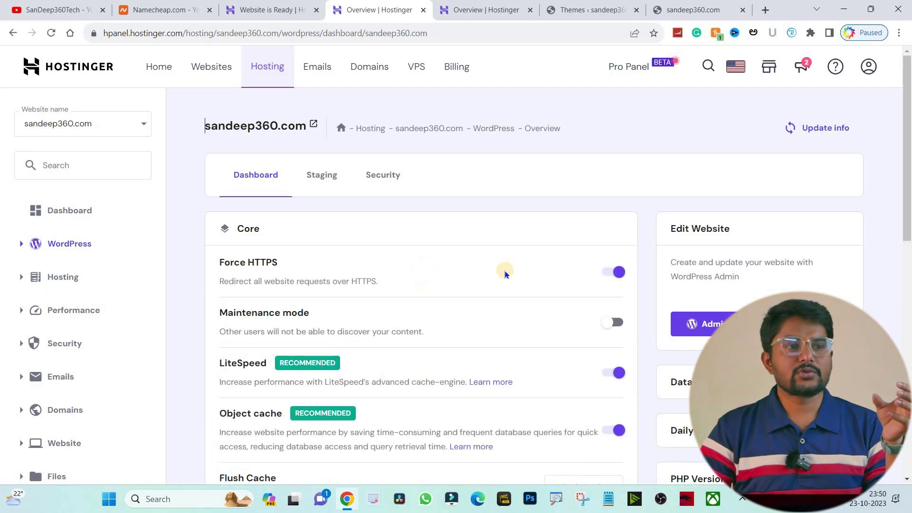
pyautogui.scroll(-2, 280, 234)
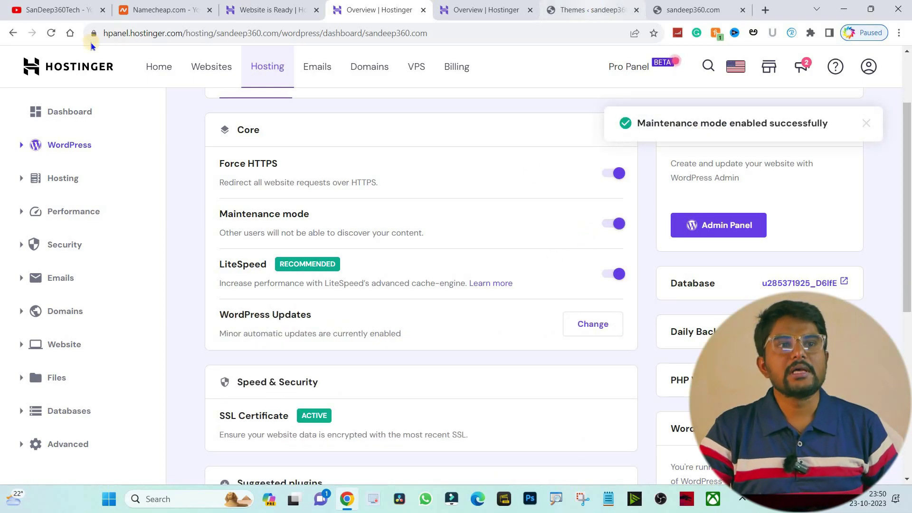
# Switch back to the live sandeep360.com homepage and copy its web address.
pyautogui.click(592, 10)
pyautogui.hotkey('ctrl', 'Tab')
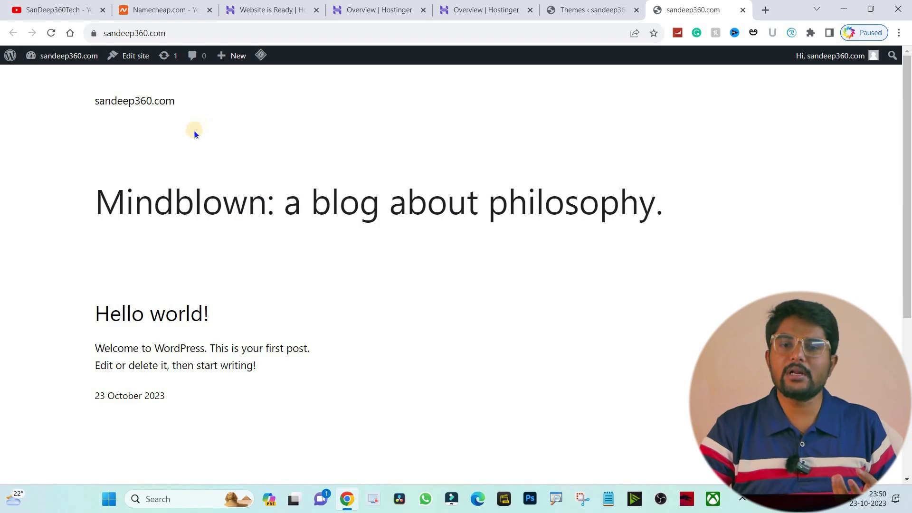
pyautogui.click(176, 31)
pyautogui.hotkey('ctrl', 'c')
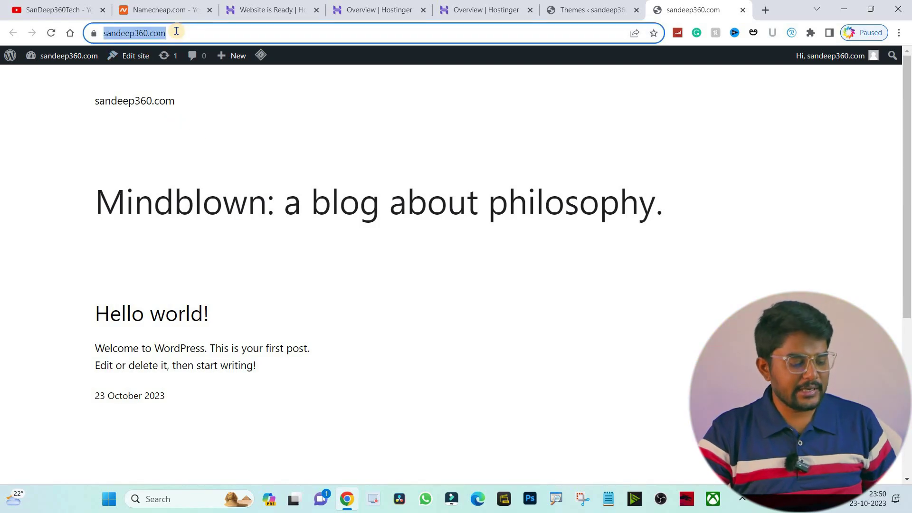
pyautogui.click(899, 33)
pyautogui.click(798, 79)
pyautogui.click(718, 27)
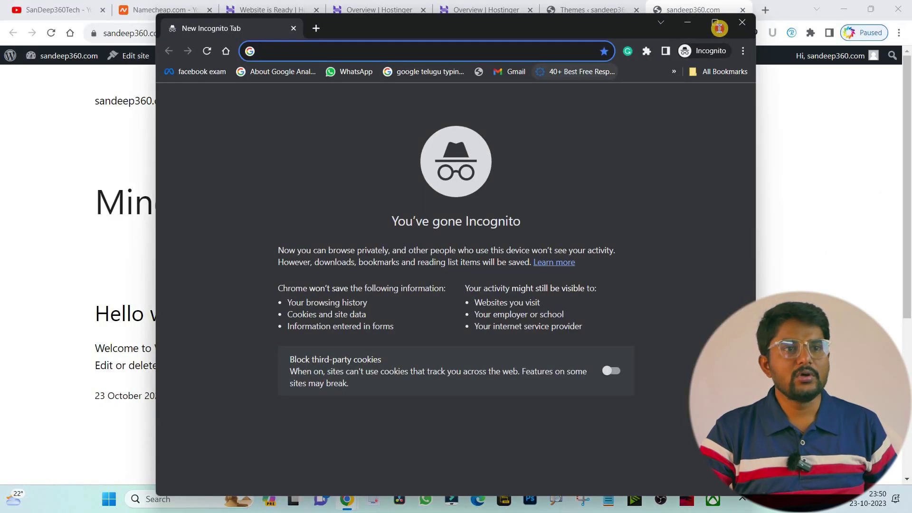
pyautogui.doubleClick(692, 36)
pyautogui.hotkey('ctrl', 'v')
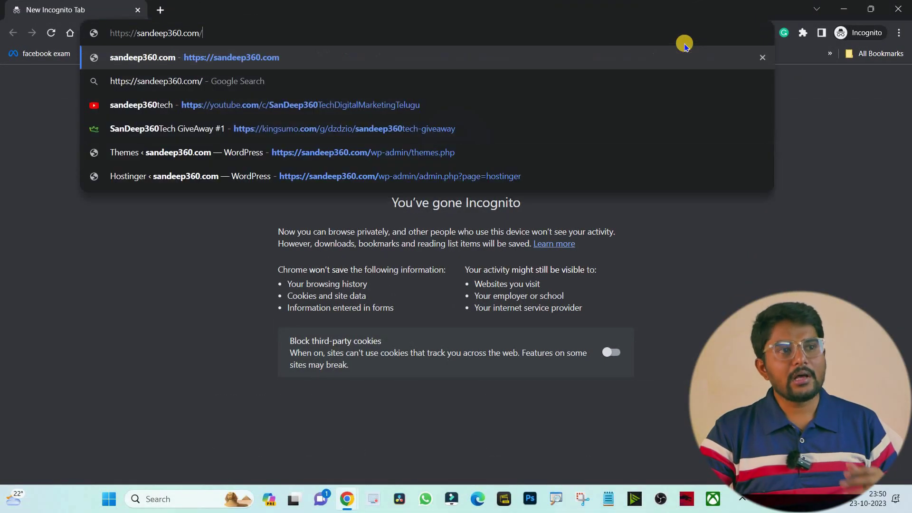
pyautogui.press('Return')
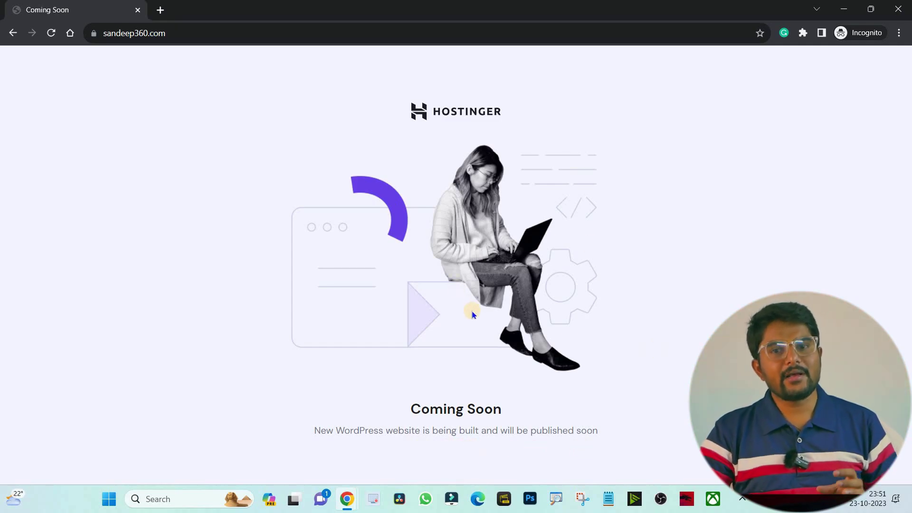
# View wp99store.com in a second incognito tab as another maintenance page example, and close the incognito window.
pyautogui.click(161, 10)
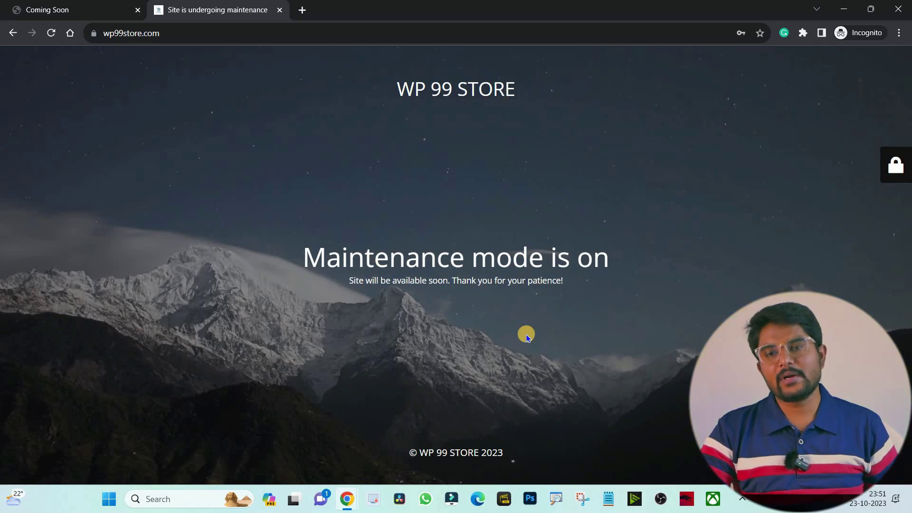
pyautogui.click(280, 10)
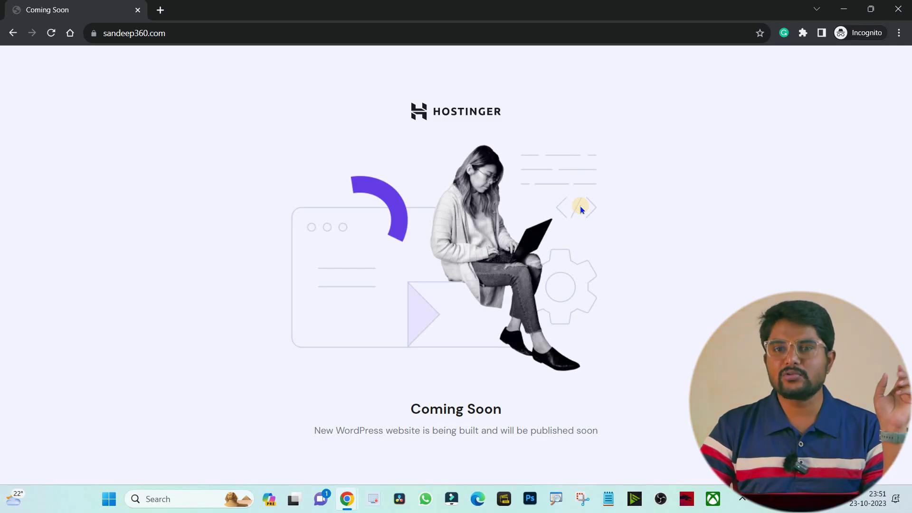
pyautogui.click(898, 9)
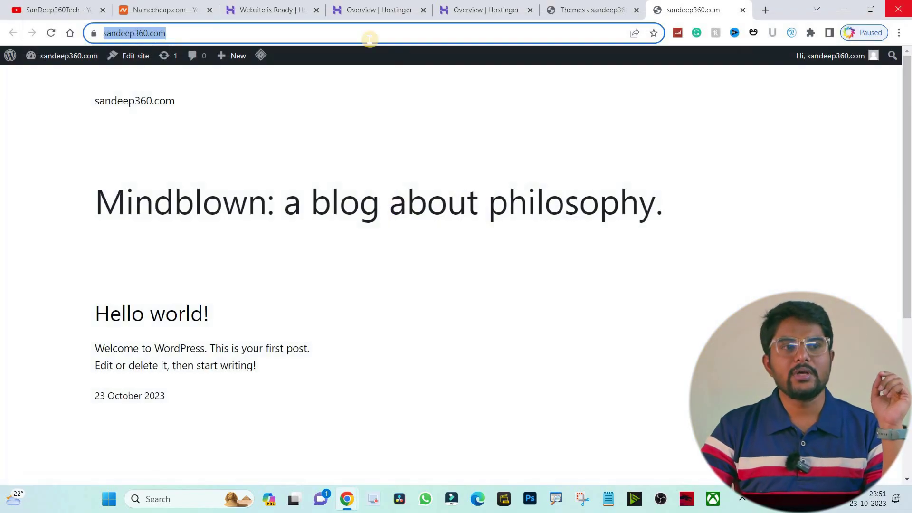
# Review the Hostinger WordPress overview and switch to the YouTube channel's video page.
pyautogui.click(368, 8)
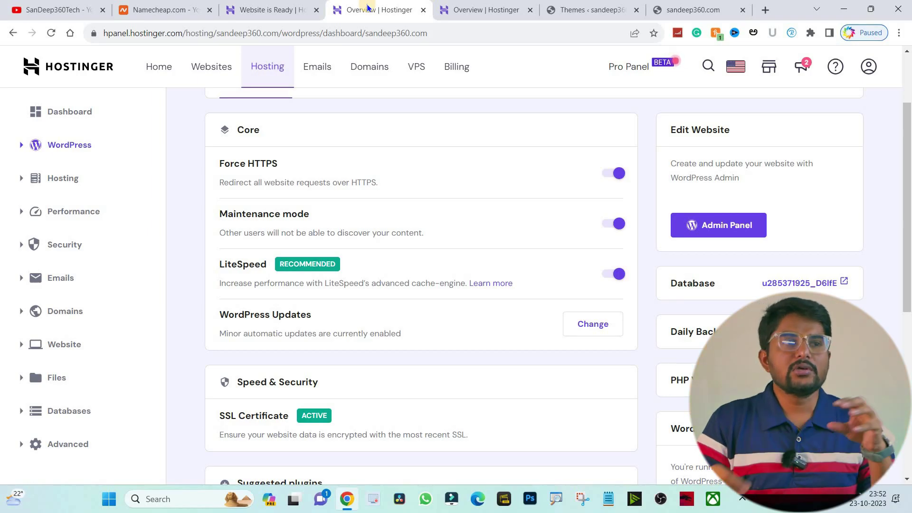
pyautogui.click(67, 6)
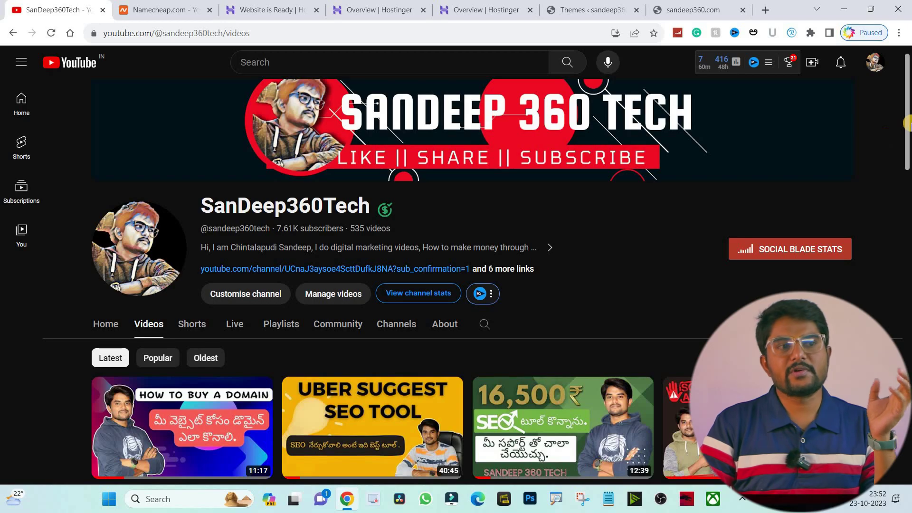
pyautogui.scroll(1, 908, 113)
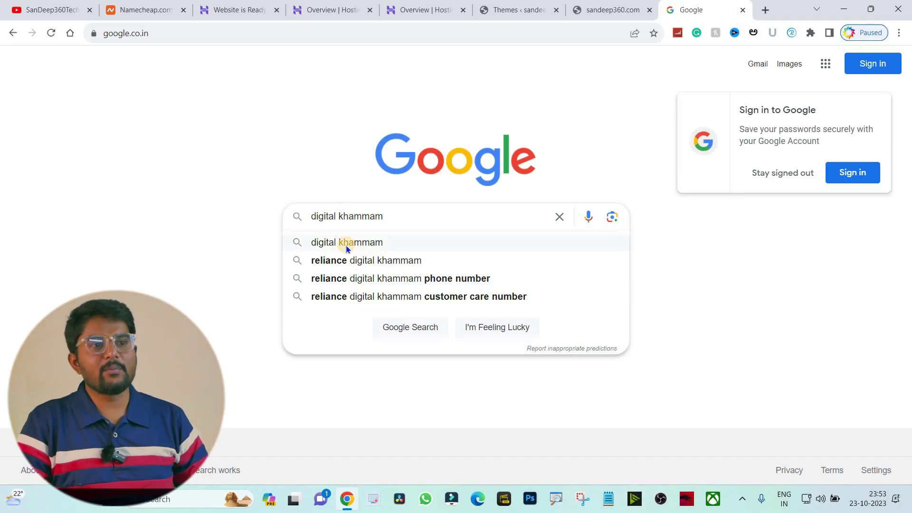
# Search Google for "digital khammam", open digitalkhammam.com and its WhatsApp chat box, and return to the YouTube channel.
pyautogui.click(345, 244)
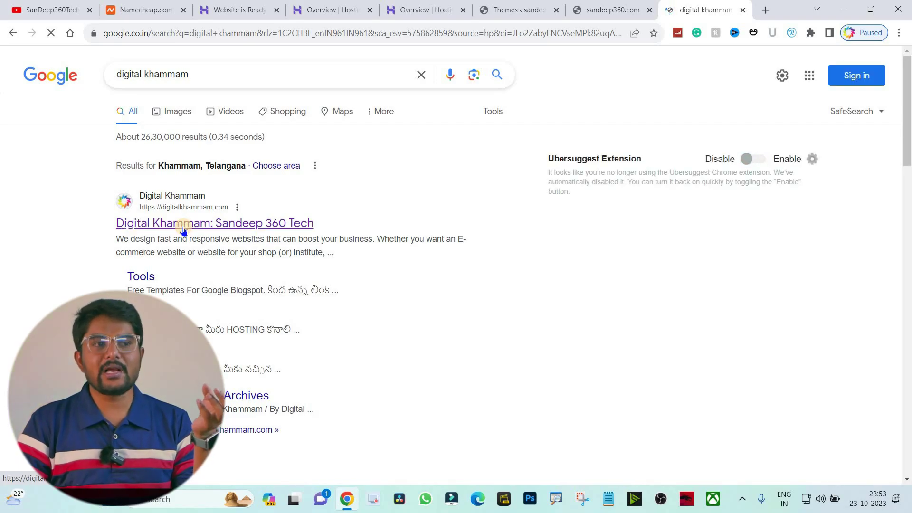
pyautogui.click(190, 228)
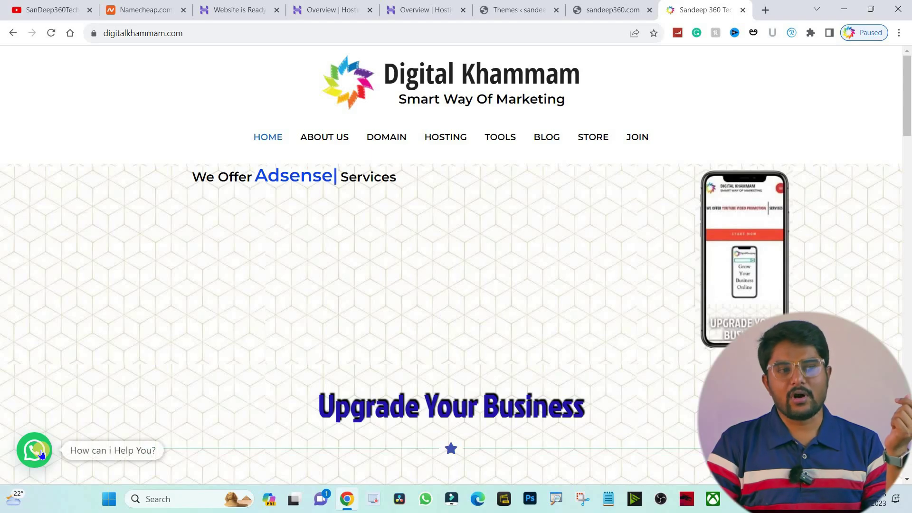
pyautogui.click(39, 453)
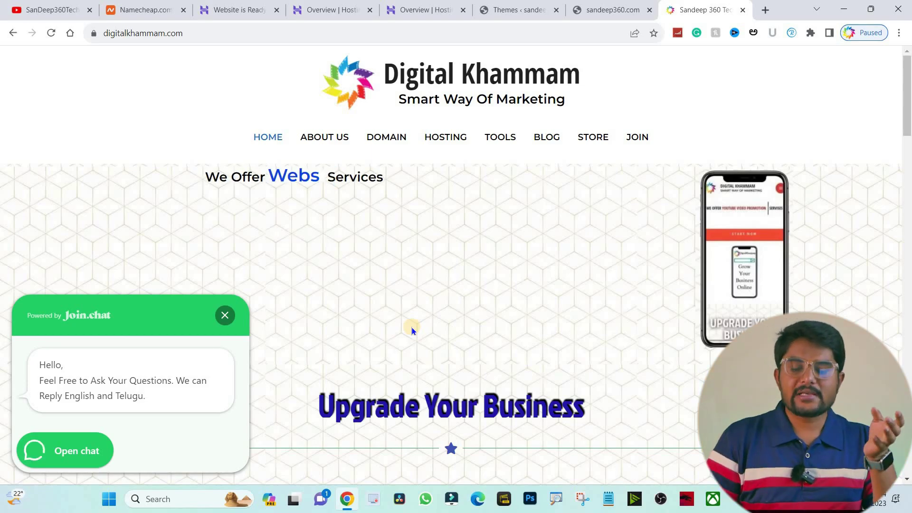
pyautogui.click(48, 5)
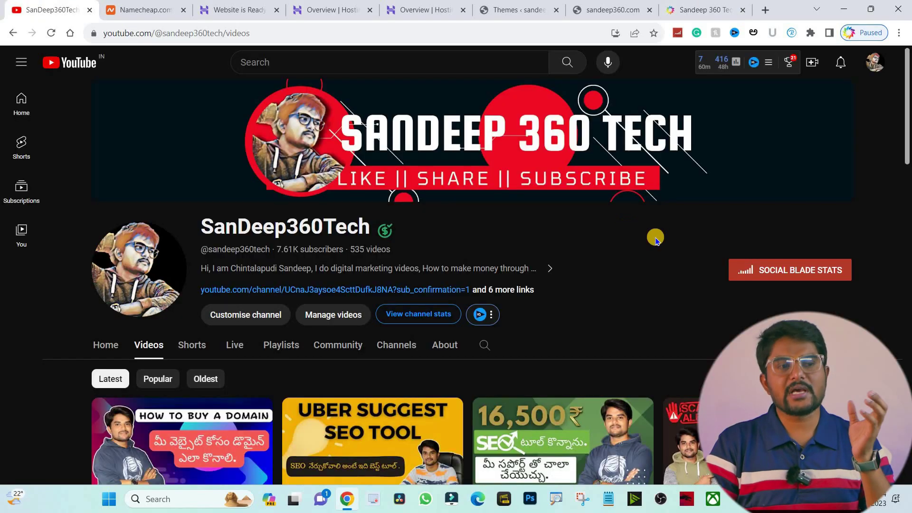